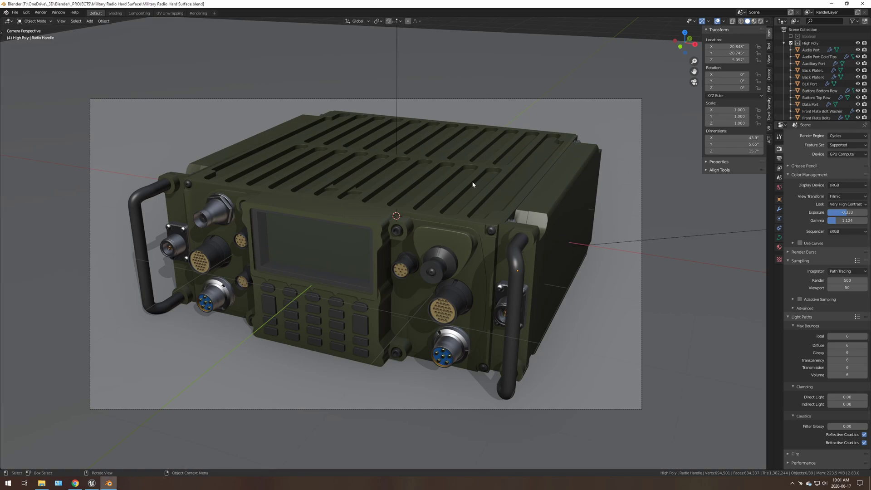
Hide the 3D view's sidebar, leave the camera view, and collapse the High Poly collection in the outliner
key("n")
scroll(440, 235, "down", 1)
middle_click_drag(440, 235, 423, 230)
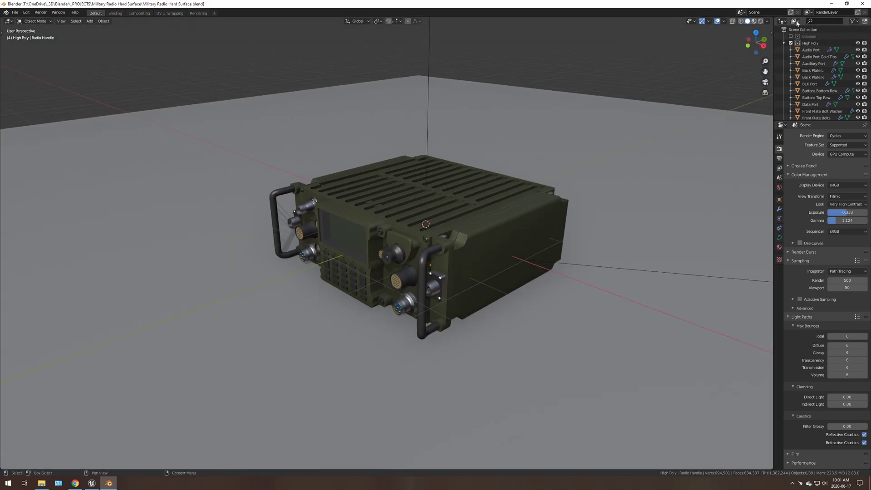
scroll(821, 89, "down", 5)
scroll(821, 90, "up", 5)
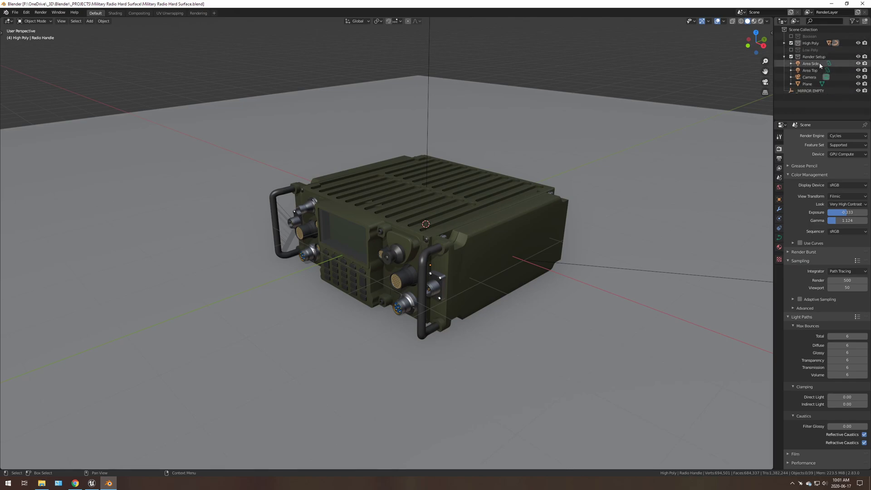
Select every object in the scene, including the radio parts, both area lights, the camera and the plane
middle_click_drag(449, 241, 403, 212)
key("a")
scroll(401, 213, "down", 4)
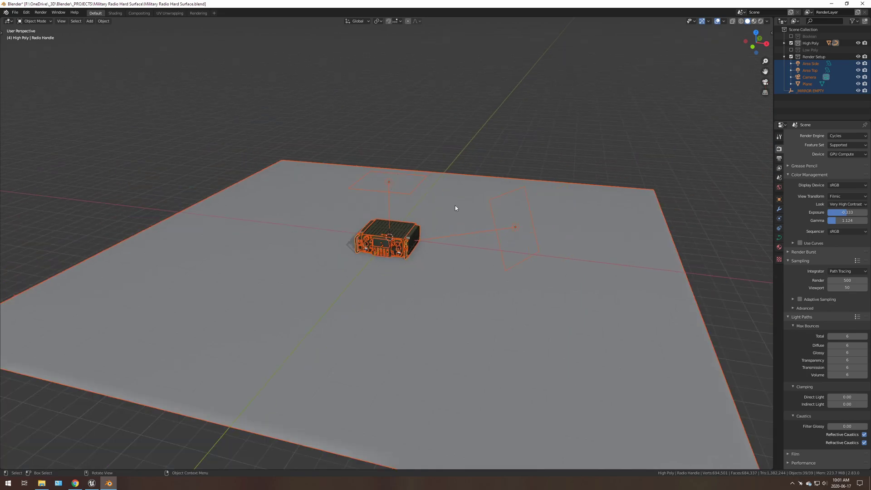
middle_click_drag(455, 207, 482, 215)
scroll(501, 209, "up", 3)
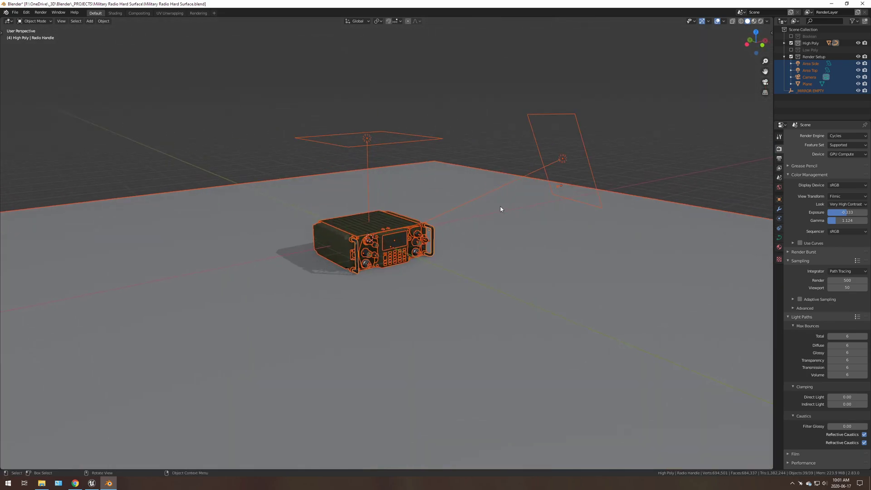
scroll(362, 224, "up", 3)
middle_click_drag(387, 219, 463, 254)
scroll(578, 249, "down", 6)
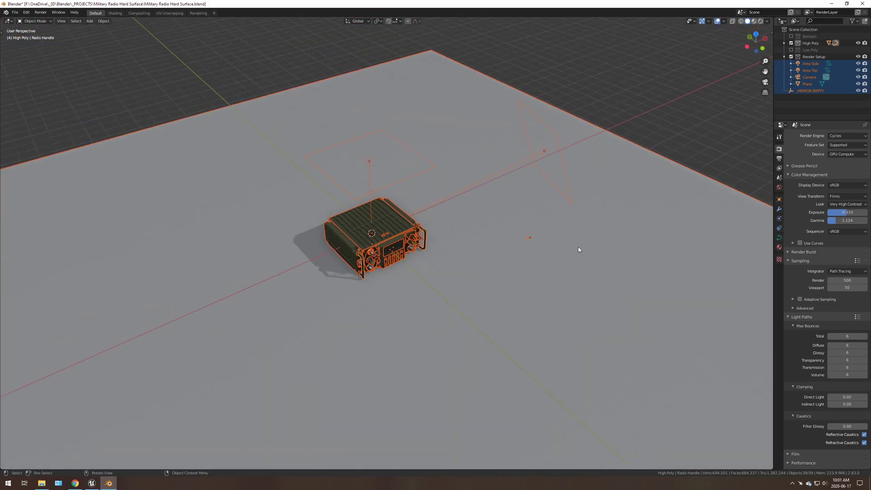
scroll(363, 226, "up", 6)
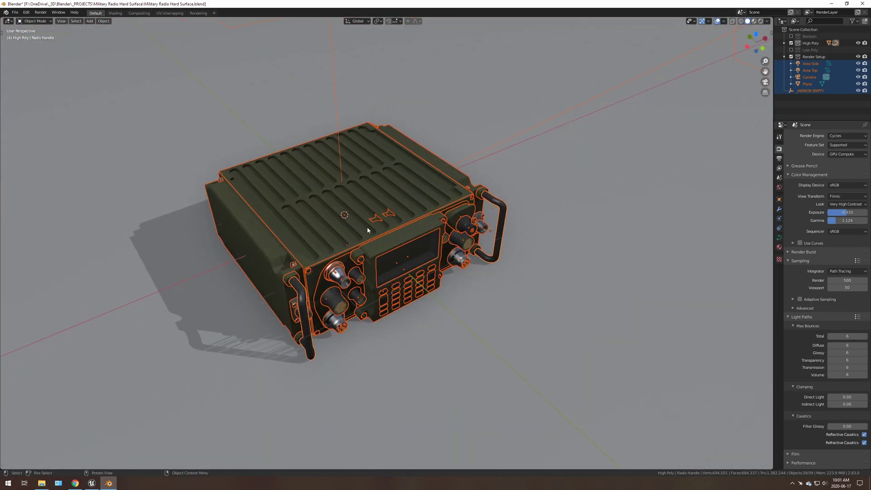
Start a Universal Scene Description export and target the existing Military Radio Hard Surface.usdc in the project's USD folder
key("F4")
mouse_move(345, 270)
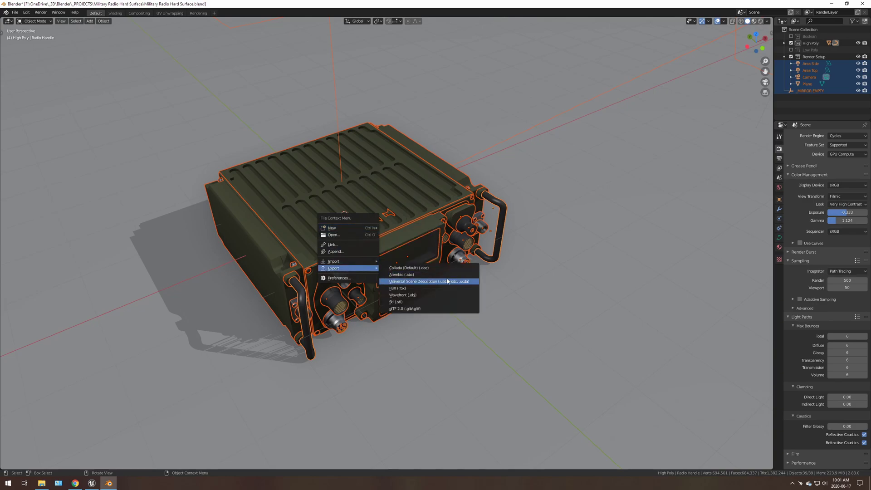
left_click(444, 282)
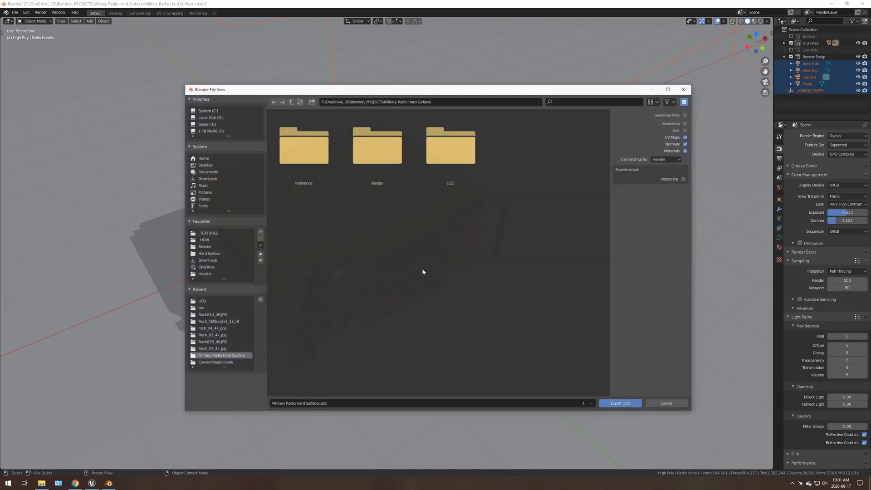
double_click(450, 159)
left_click(302, 153)
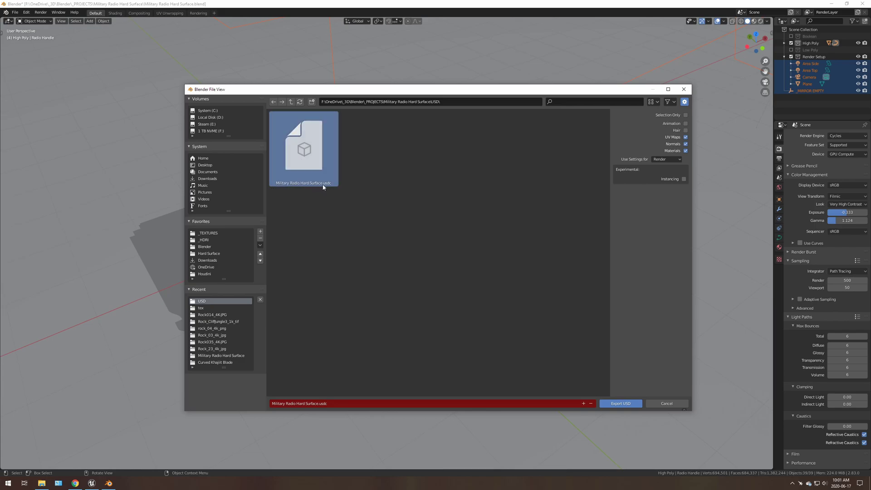
Export the USD file with Use Settings for set to Viewport and Selection Only enabled
left_click(663, 159)
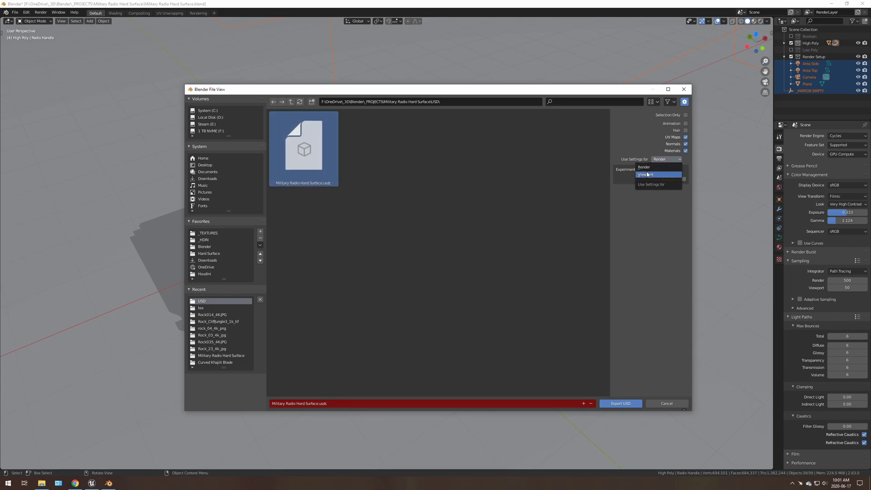
left_click(649, 176)
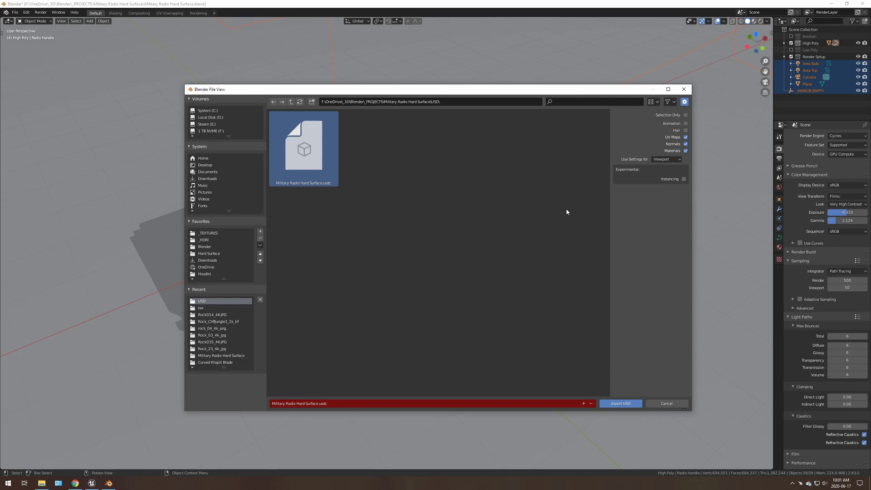
left_click(686, 117)
left_click(621, 403)
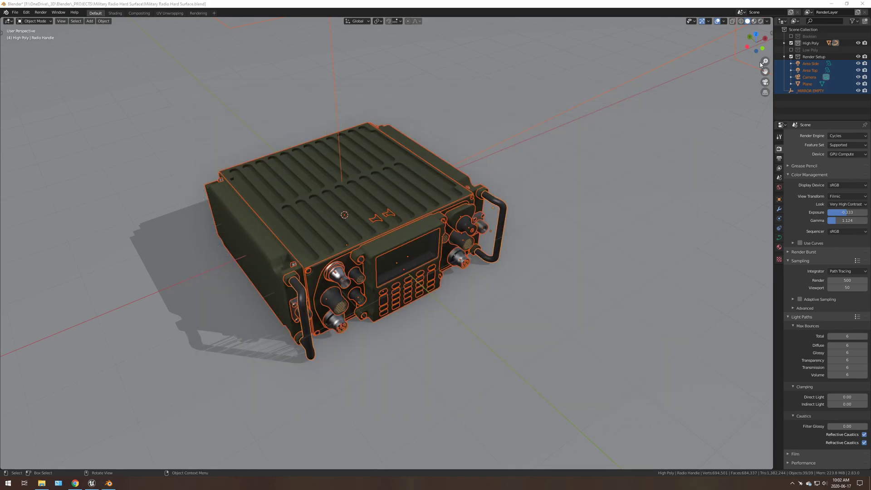
Expand the High Poly collection and select Audio Port and Audio Port Gold Tips in turn to compare them
left_click(784, 43)
left_click(822, 50)
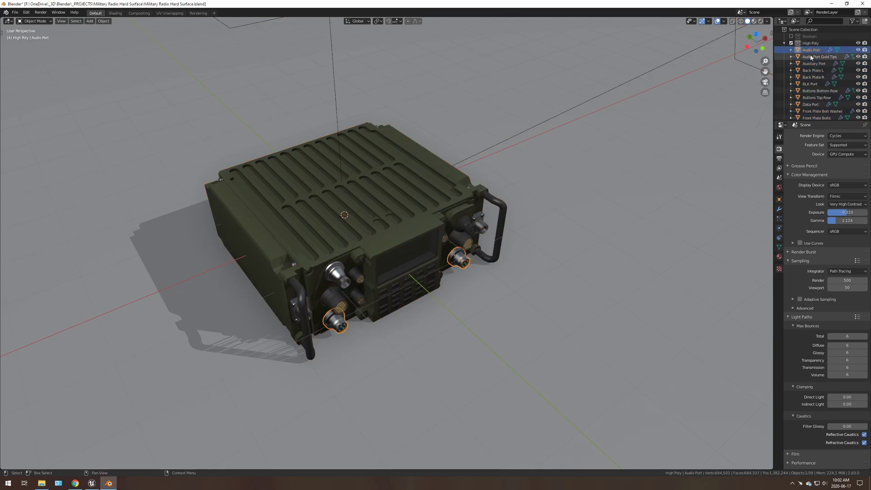
left_click(815, 57)
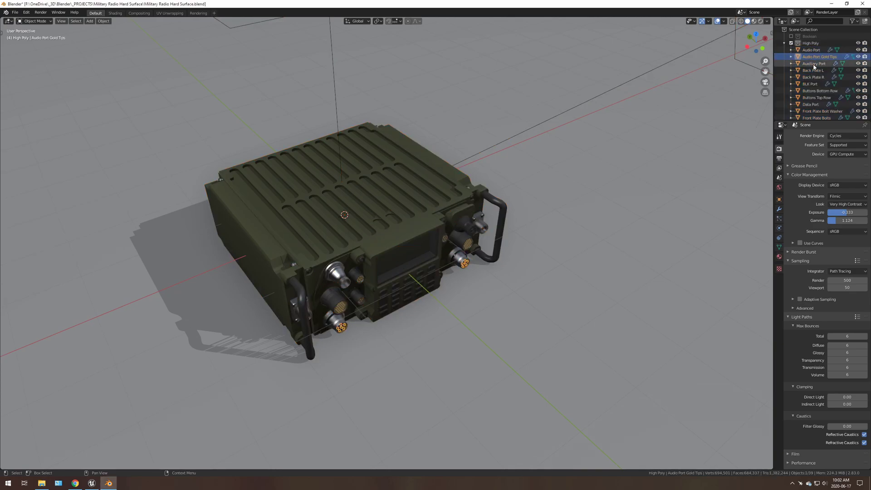
left_click(815, 51)
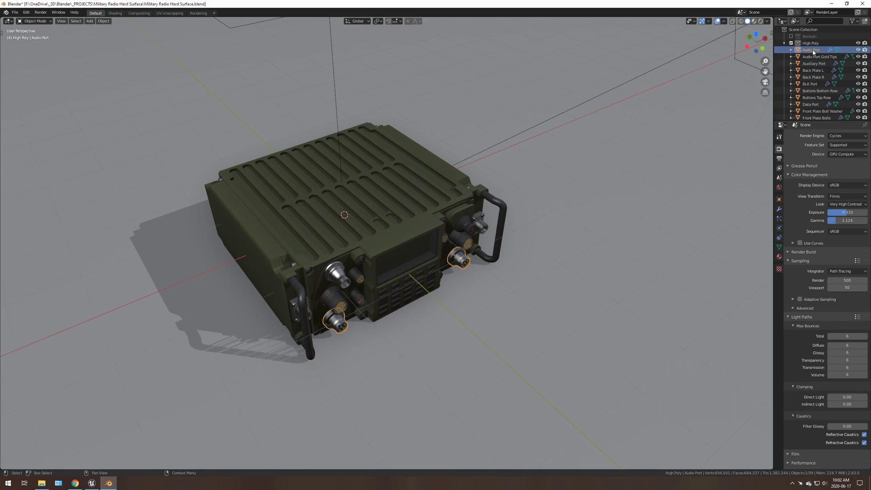
left_click(813, 57)
left_click(815, 51)
Try to rename the mesh data under the Audio Port object to cube.003
left_click(791, 49)
left_click(822, 57)
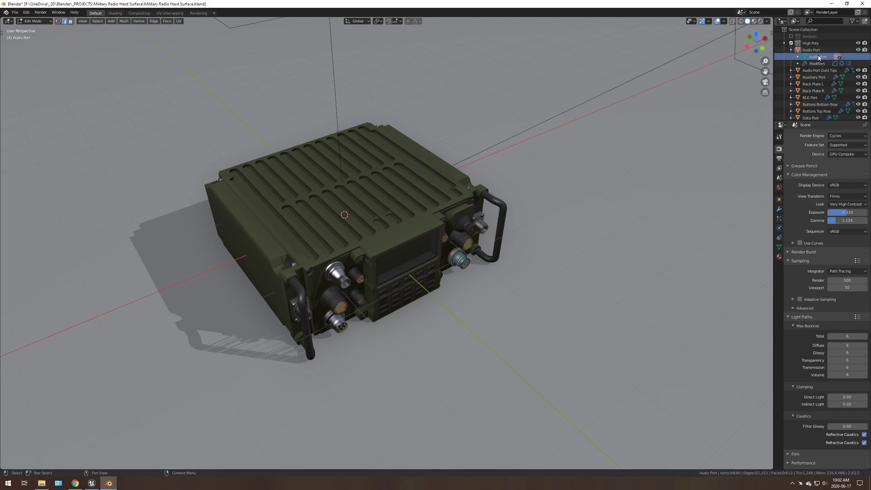
double_click(821, 56)
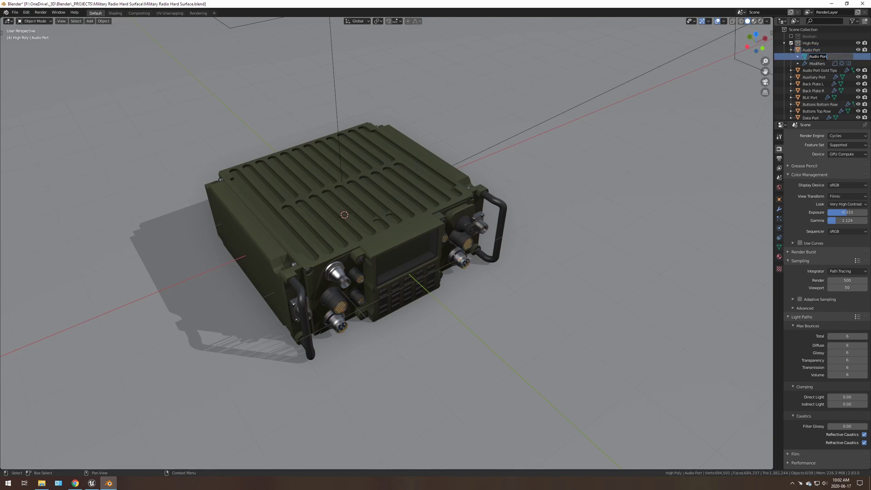
type("cube.003")
key("Escape")
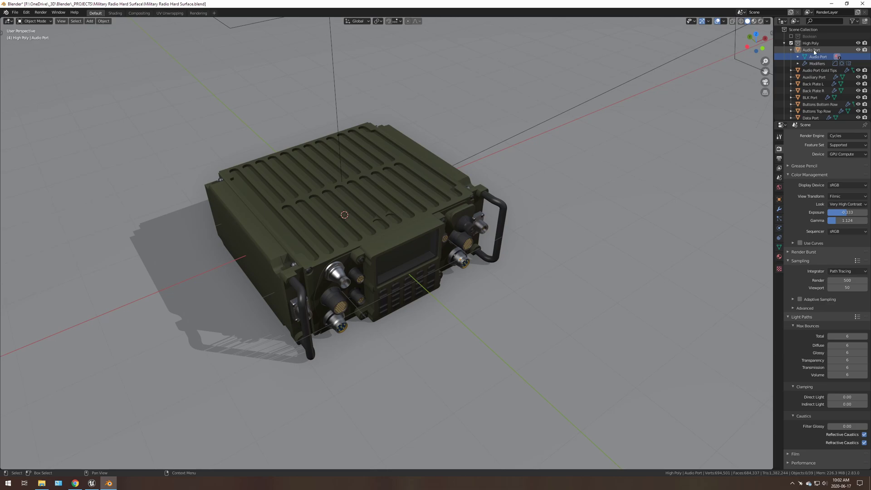
Select all objects with Radio Sides as the active one, and show the ACT add-on's tools
key("a")
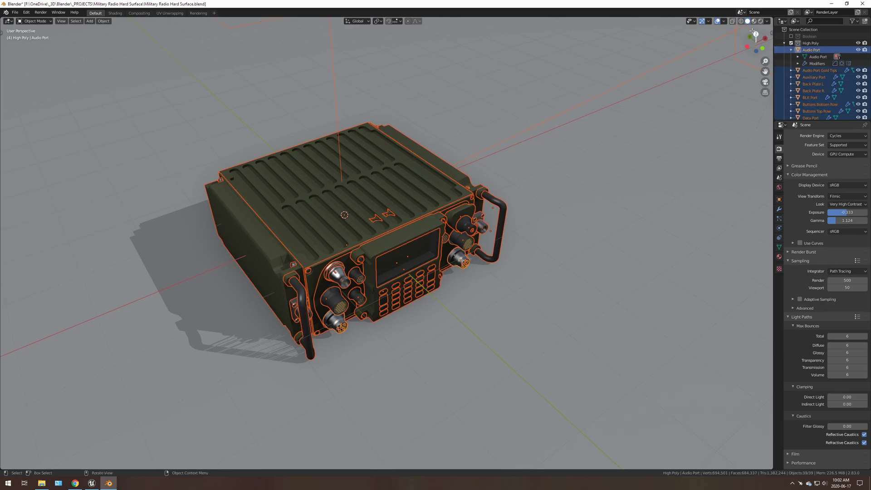
left_click(452, 166, "shift")
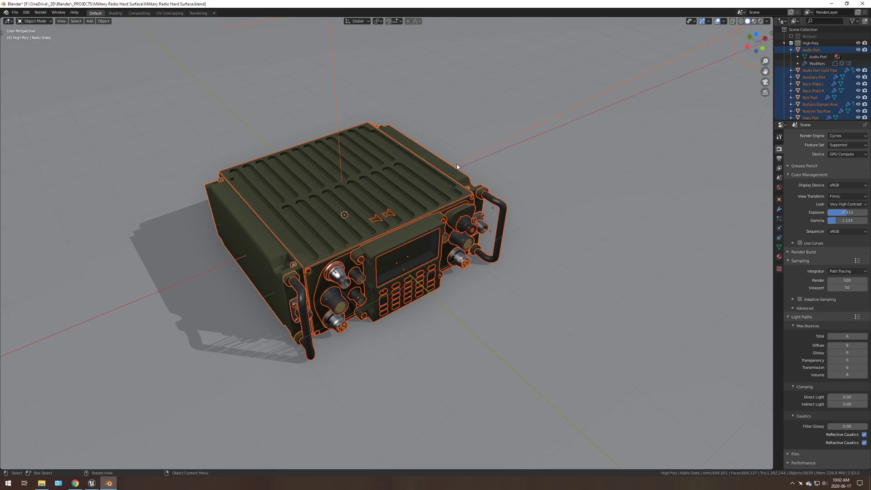
key("n")
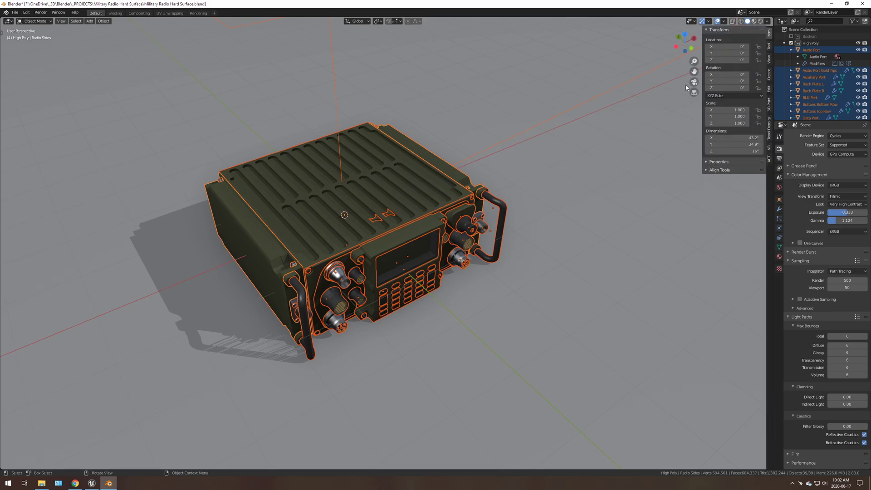
left_click(770, 157)
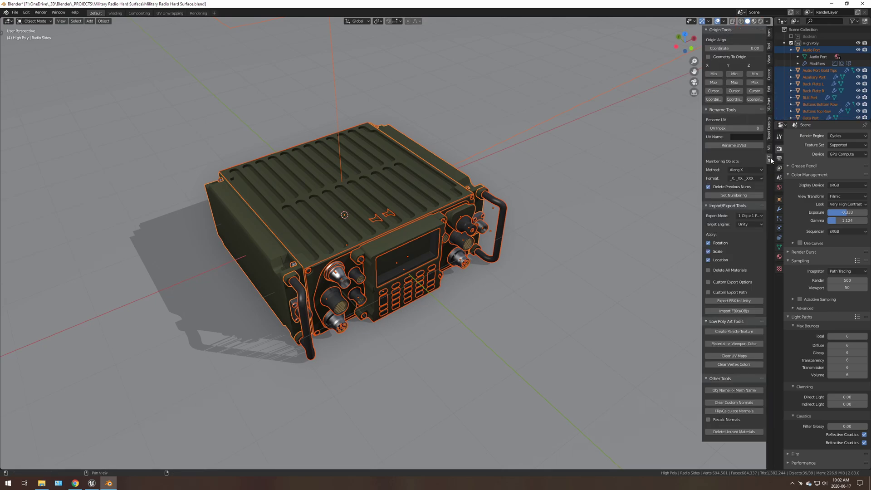
Look up the Asset Creation Toolset add-on's details among the enabled add-ons in the preferences
left_click(26, 13)
left_click(42, 109)
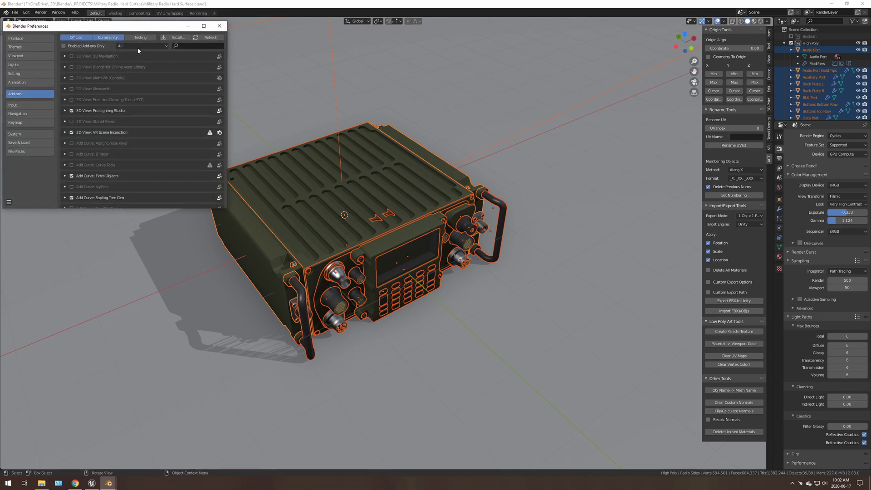
left_click(195, 46)
type("a")
left_click(63, 46)
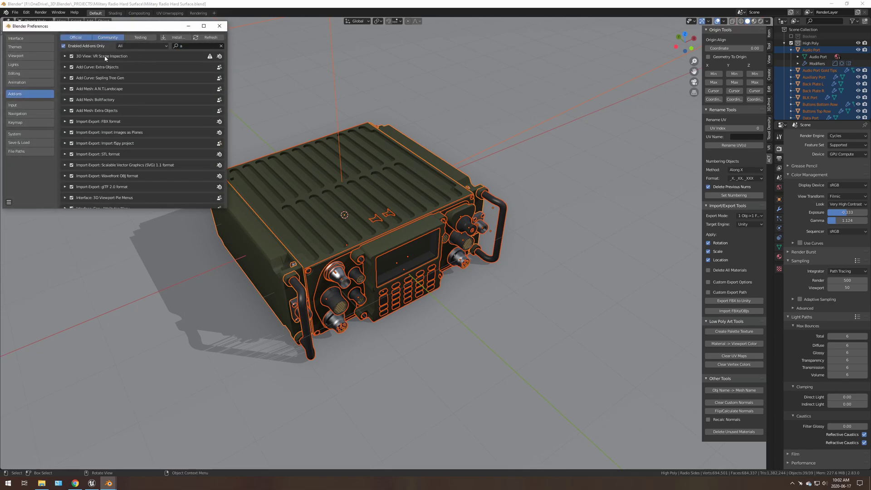
scroll(136, 83, "down", 6)
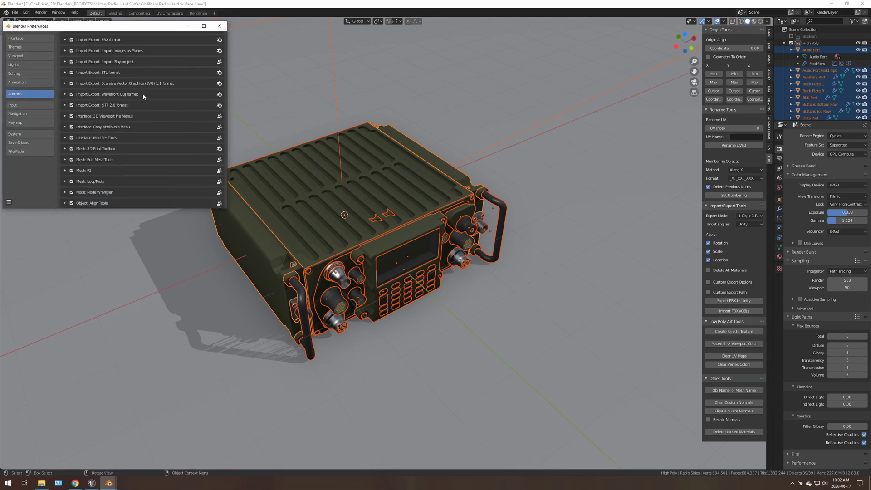
scroll(146, 104, "down", 2)
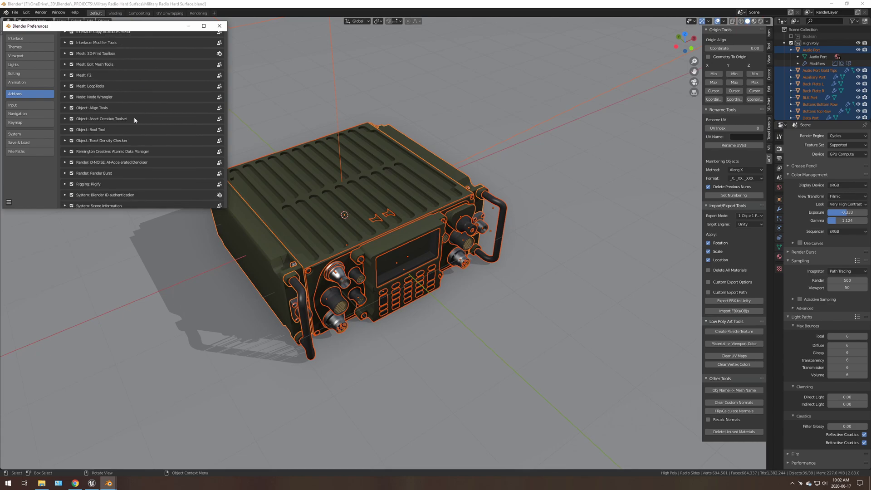
left_click(64, 119)
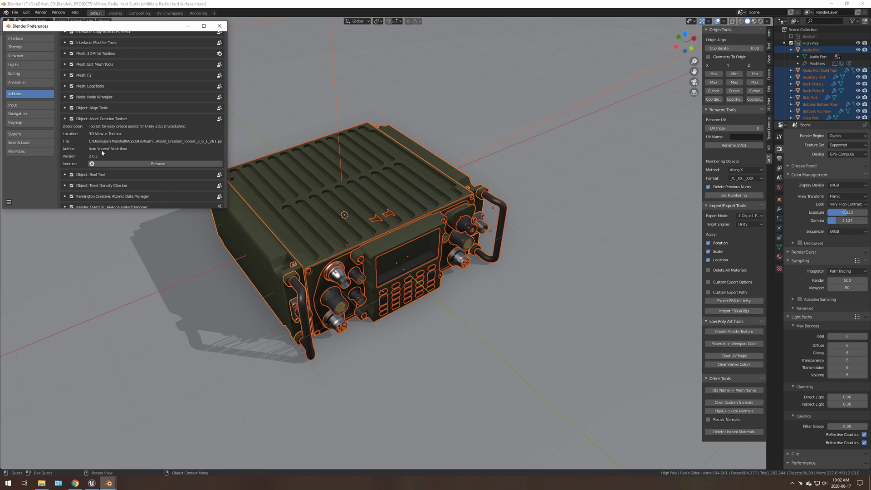
left_click(220, 26)
Copy the object names to the mesh data of all selected objects, and check the mesh names of Audio Port Gold Tips and Auxiliary Port
middle_click_drag(363, 227, 405, 202)
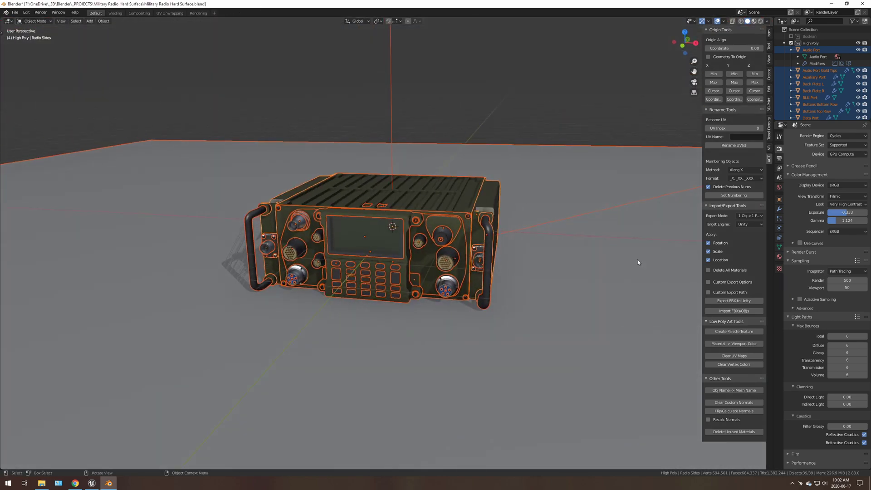
left_click(738, 390)
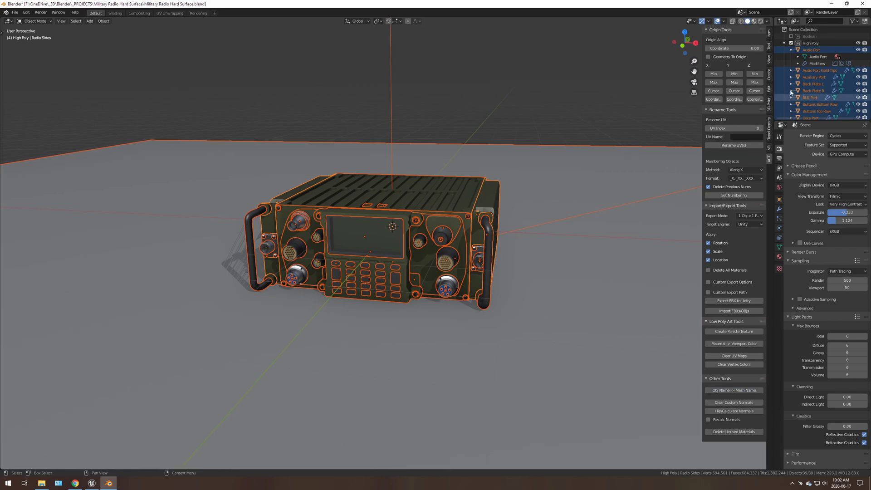
left_click(791, 71)
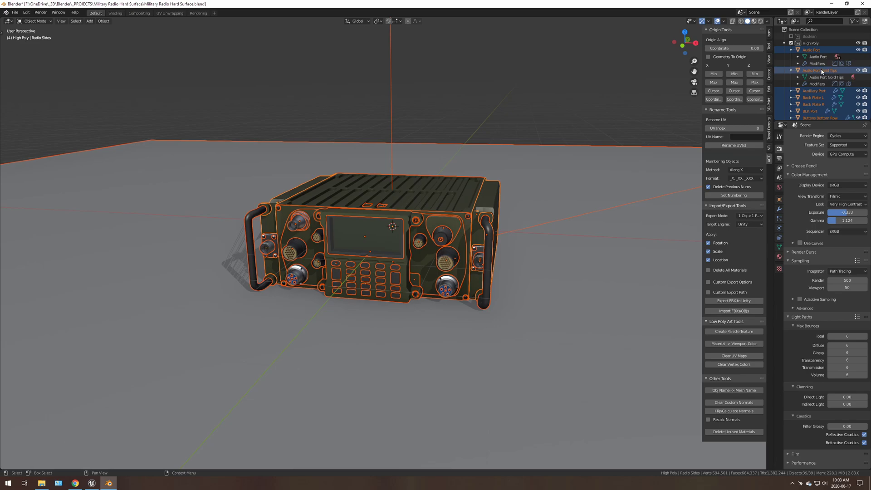
left_click(791, 91)
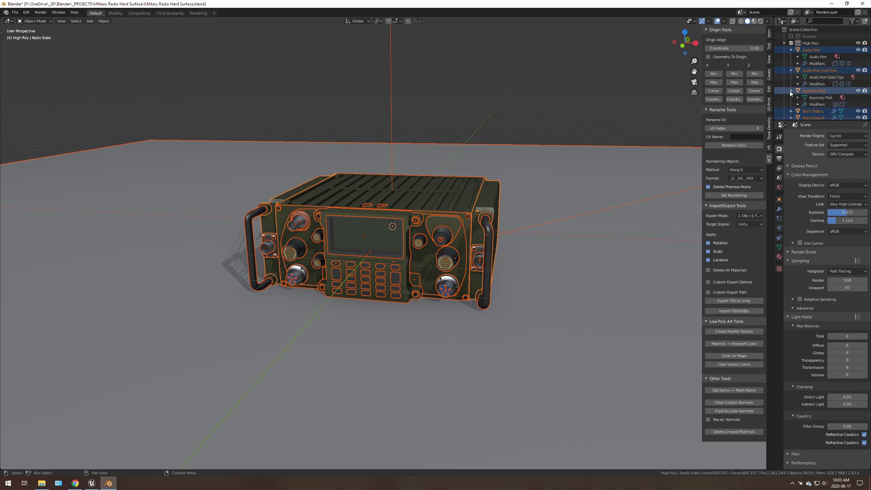
left_click(791, 91)
left_click(790, 70)
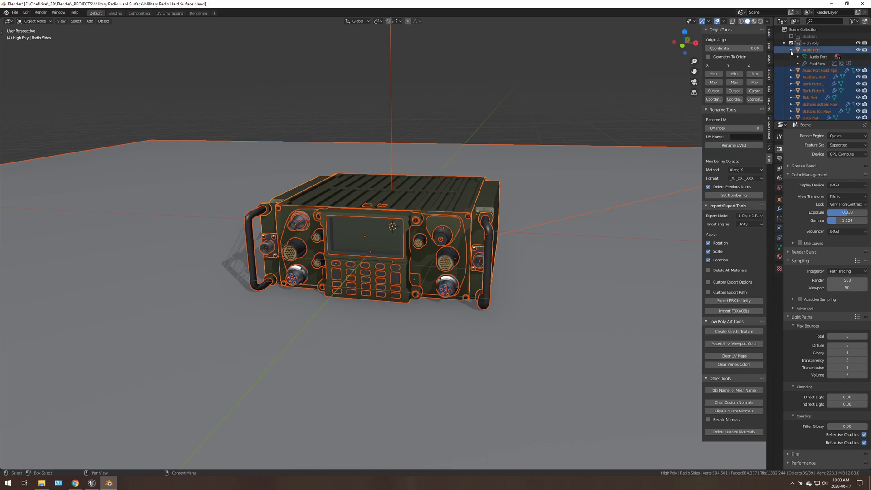
left_click(791, 51)
Deselect all objects and hide the 3D view's sidebar
middle_click_drag(338, 175, 399, 213)
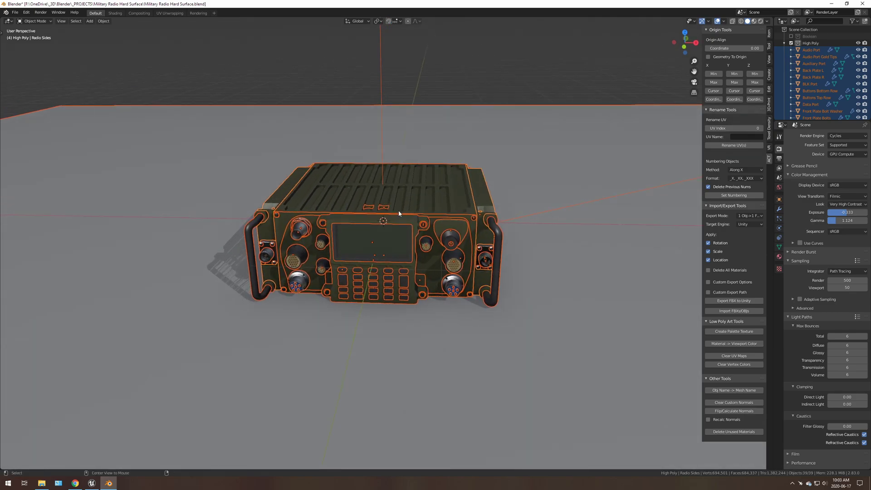
key("alt+a")
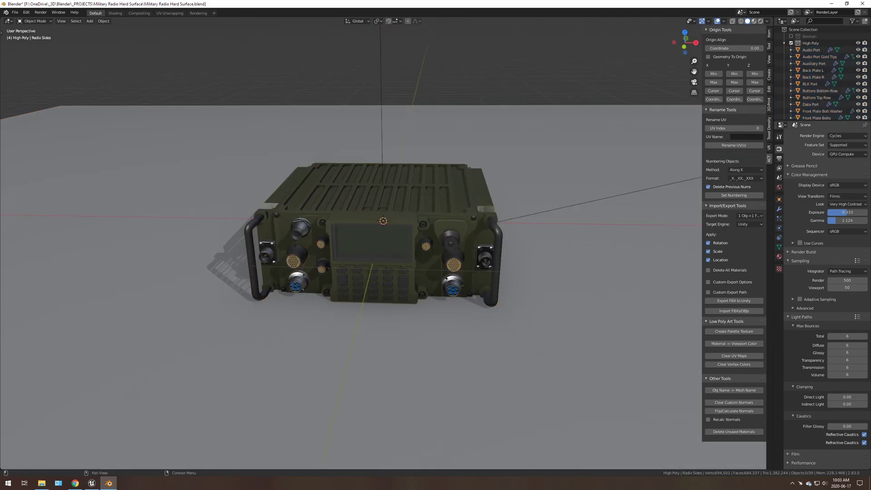
key("n")
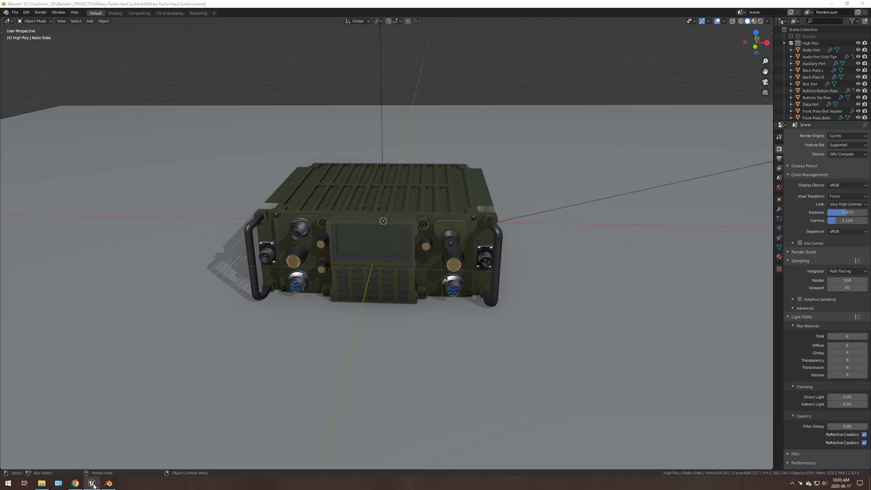
Switch to Unreal Engine and search the project's plugins for "usd"
left_click(90, 449)
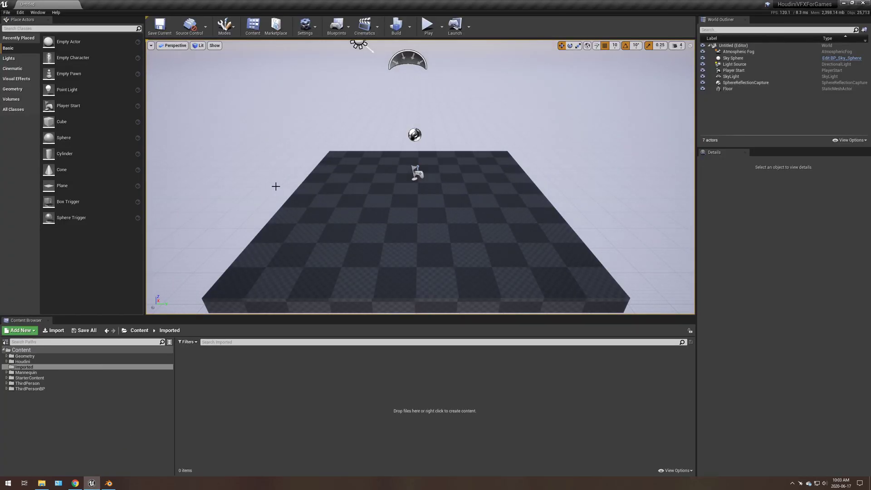
left_click(23, 14)
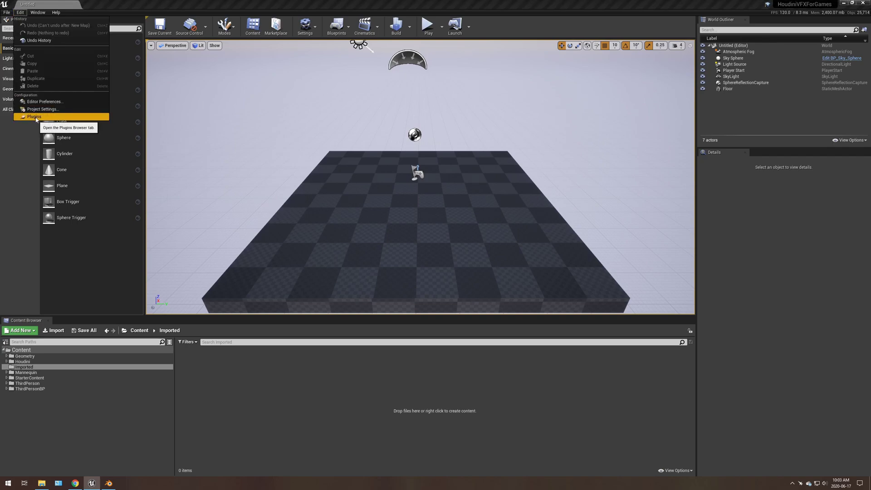
left_click(36, 118)
left_click(543, 14)
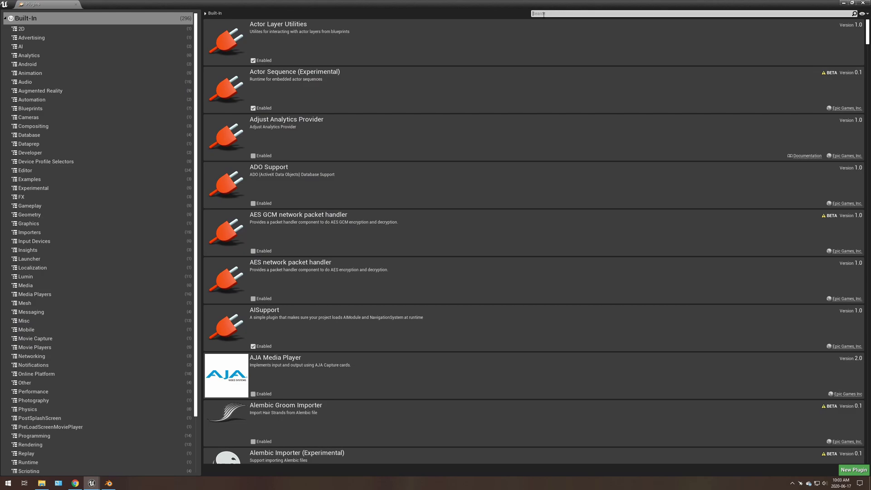
type("usd")
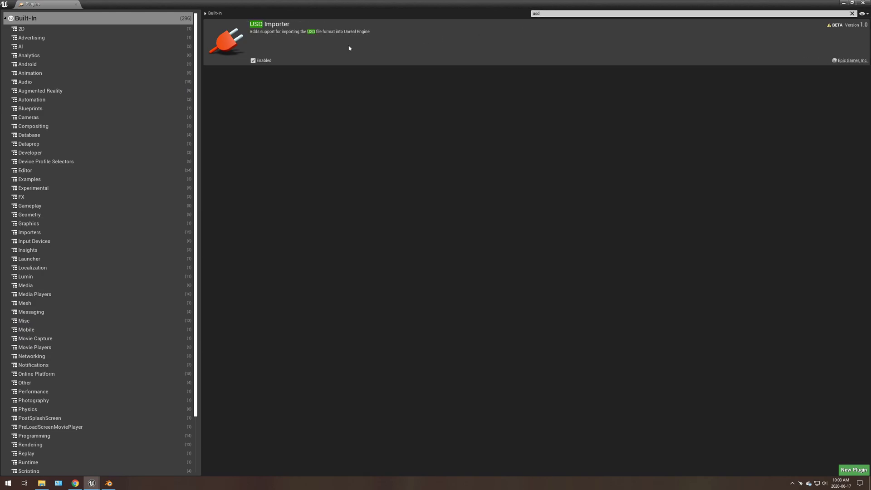
Disable and re-enable the USD Importer plugin twice, accepting the beta version each time, and close the plugin browser
left_click(253, 62)
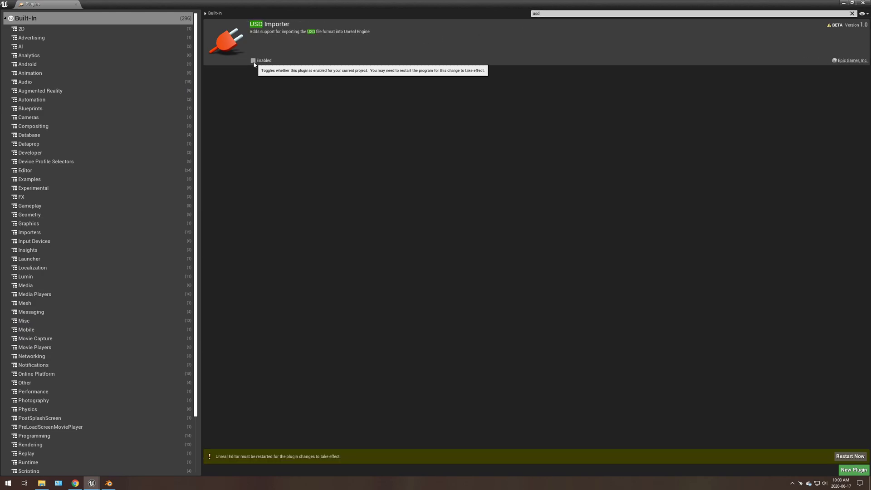
left_click(480, 264)
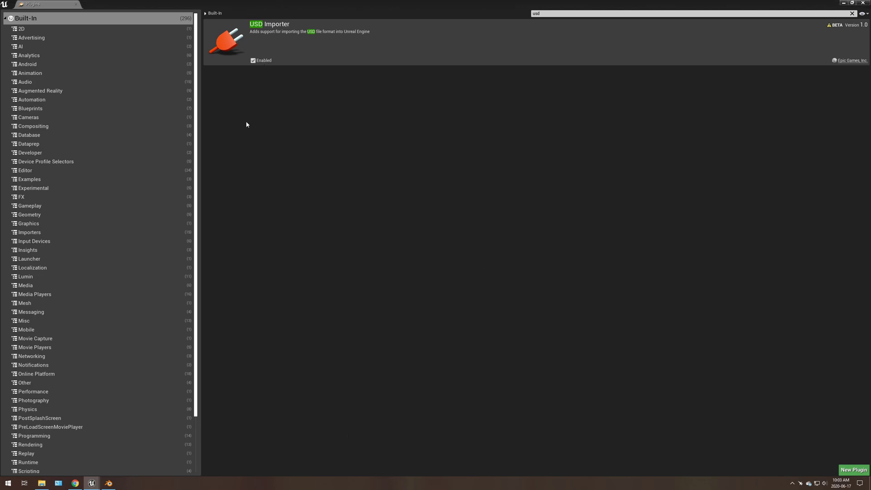
left_click(253, 60)
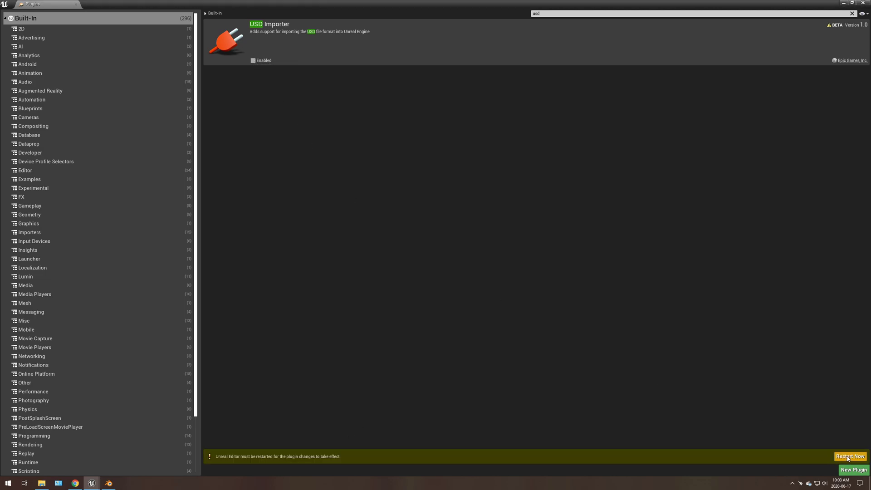
left_click(253, 60)
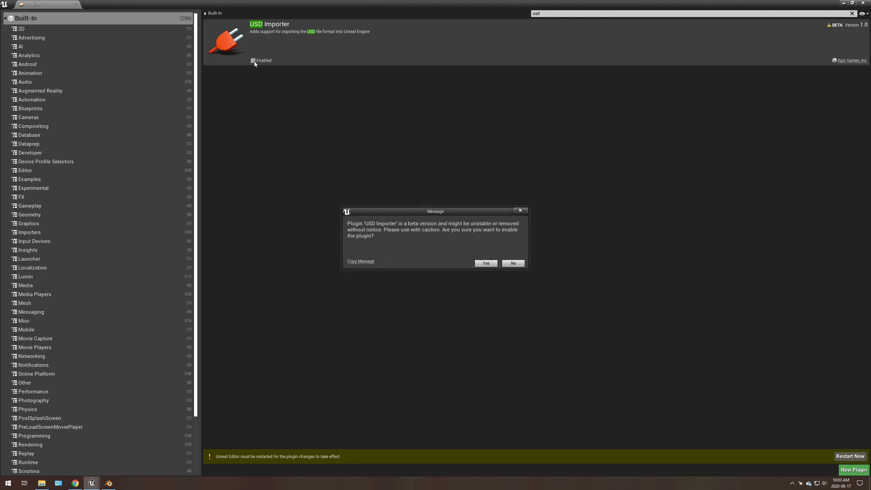
left_click(487, 263)
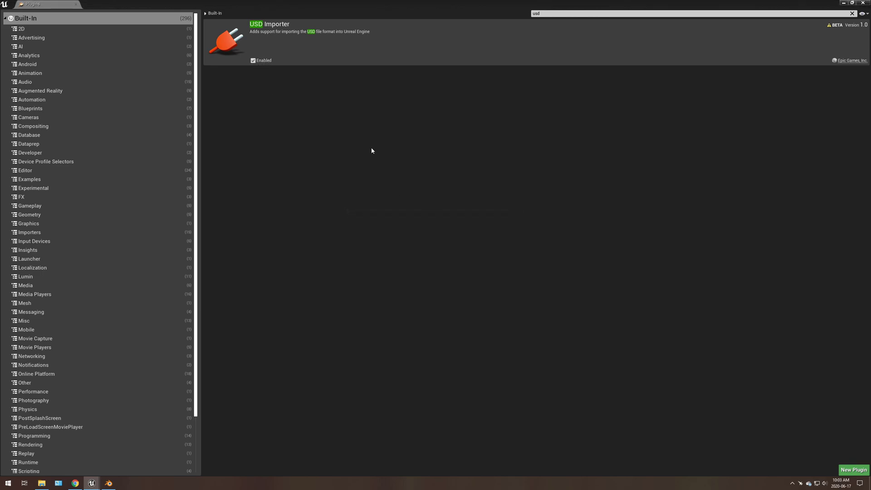
left_click(862, 3)
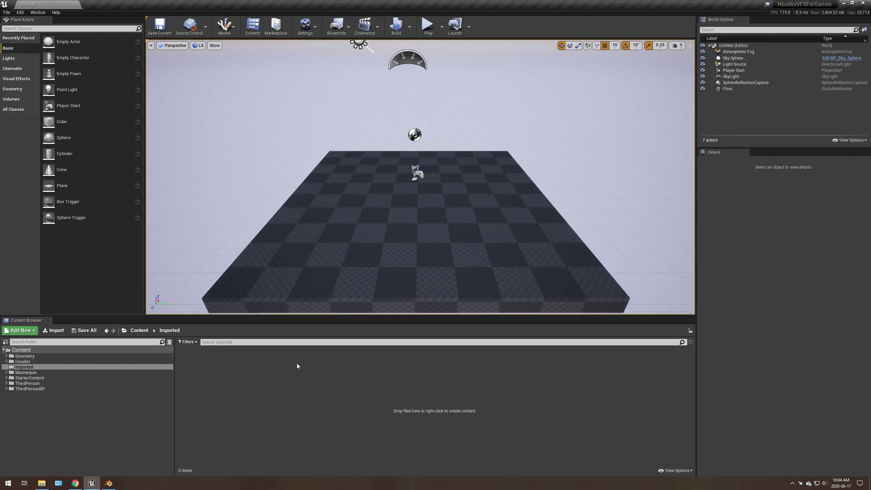
Start importing Military Radio Hard Surface.usdc from the project's USD folder into the Imported content folder
right_click(259, 379)
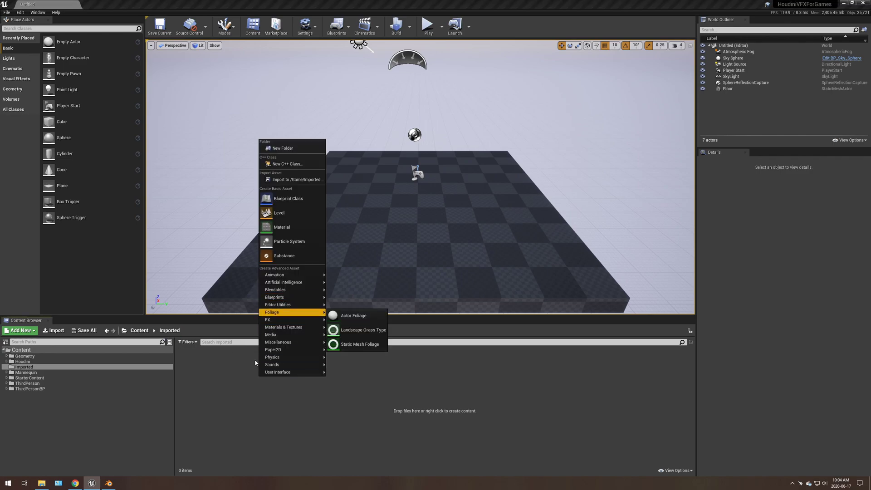
left_click(290, 179)
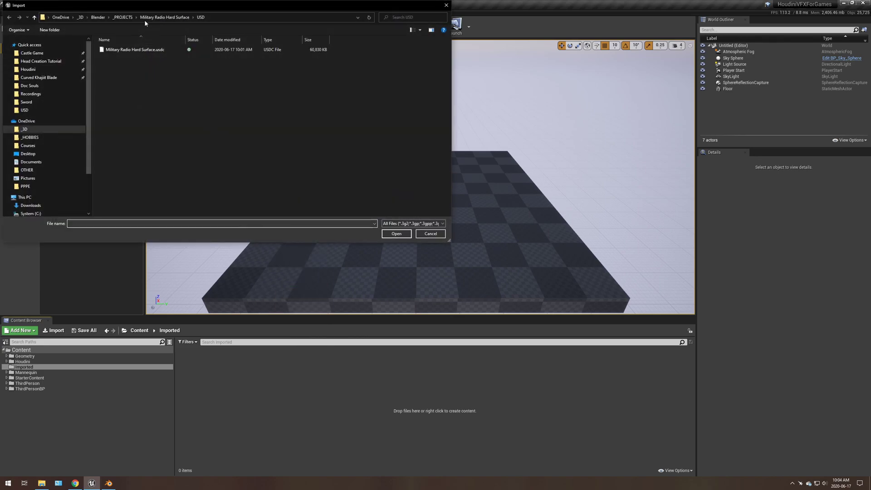
left_click(143, 50)
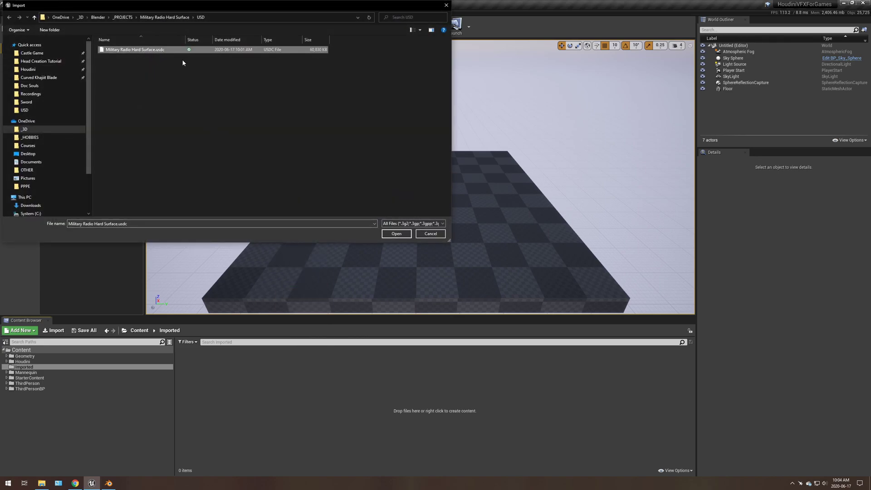
left_click(406, 235)
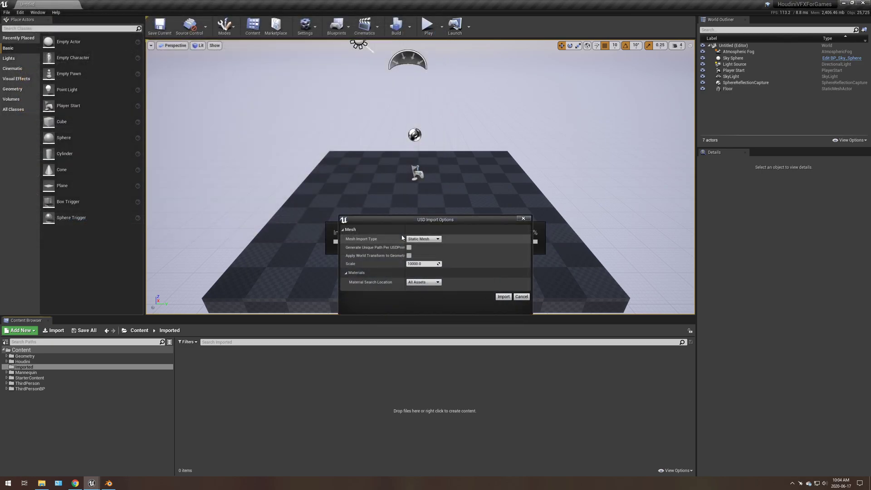
Import the USD as Static Mesh with scale 1.0 and the material search location set to Do Not Search
left_click_drag(412, 171, 397, 124)
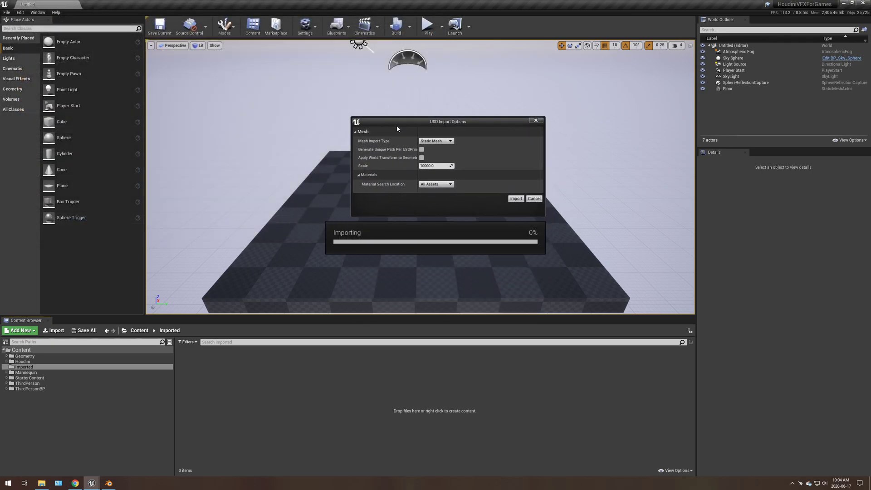
left_click(450, 141)
left_click(450, 146)
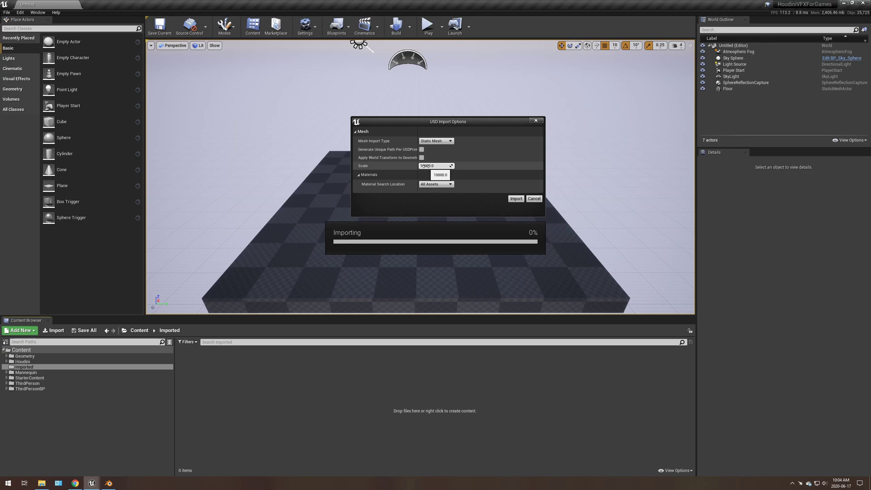
left_click(425, 166)
left_click(445, 185)
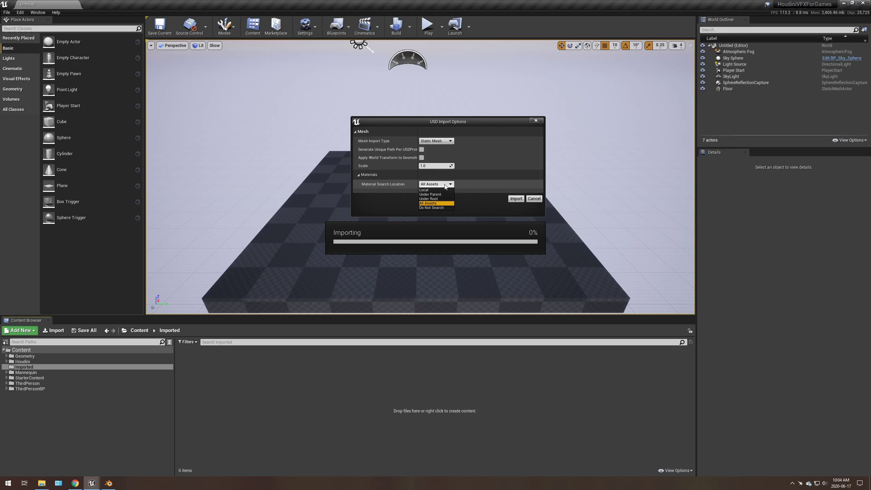
left_click(432, 207)
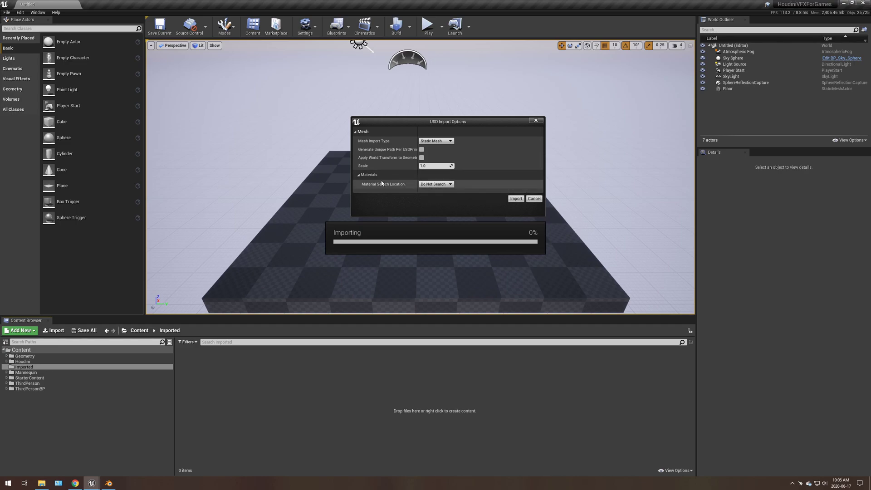
left_click(513, 198)
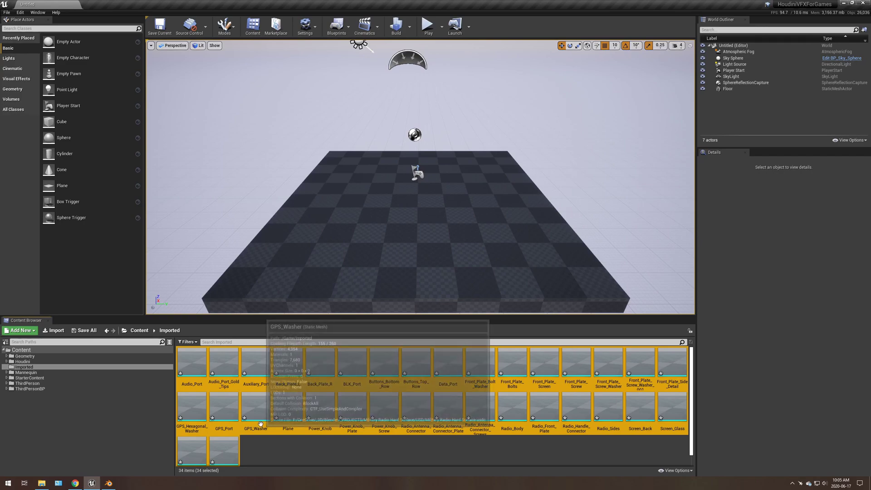
Compare the imported mesh names with the object names in Blender and return to Unreal Engine
mouse_move(230, 385)
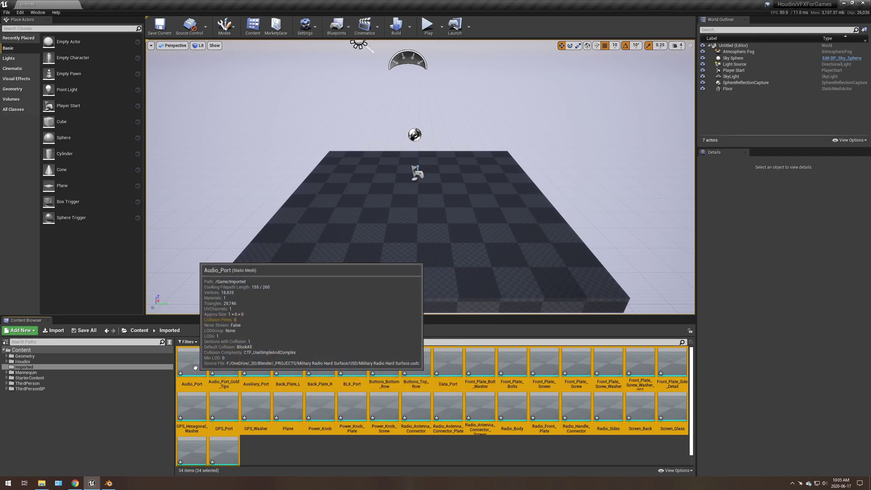
left_click(108, 483)
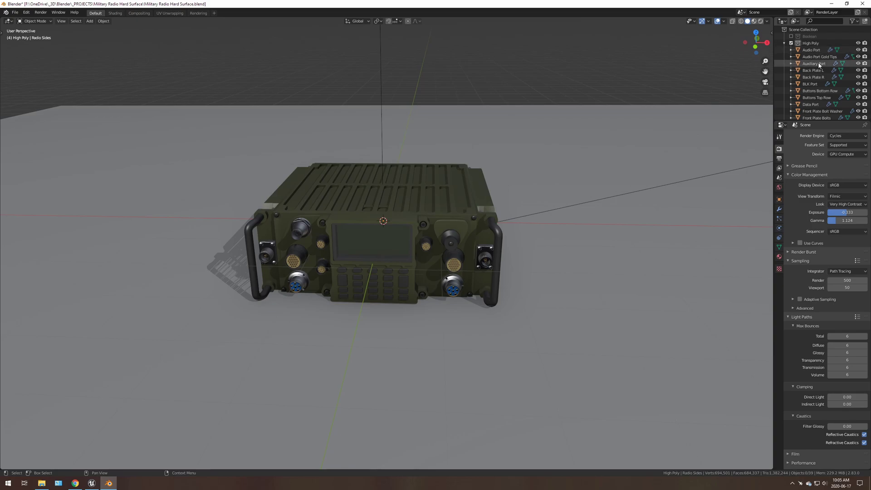
left_click(75, 483)
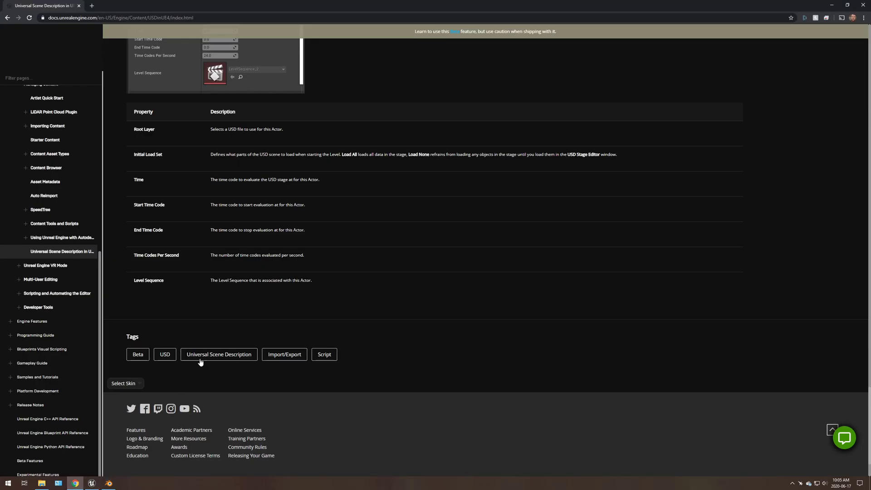
left_click(92, 482)
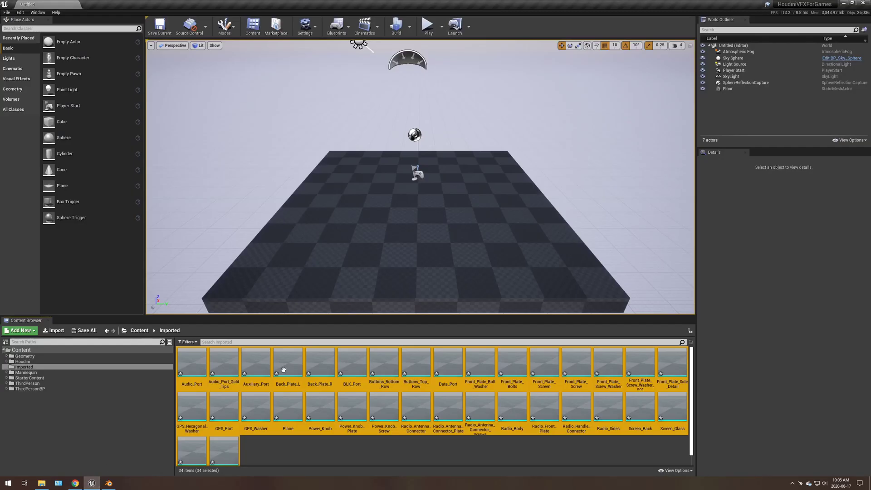
Select all imported radio meshes and place them together in the level near the player start
left_click(291, 452)
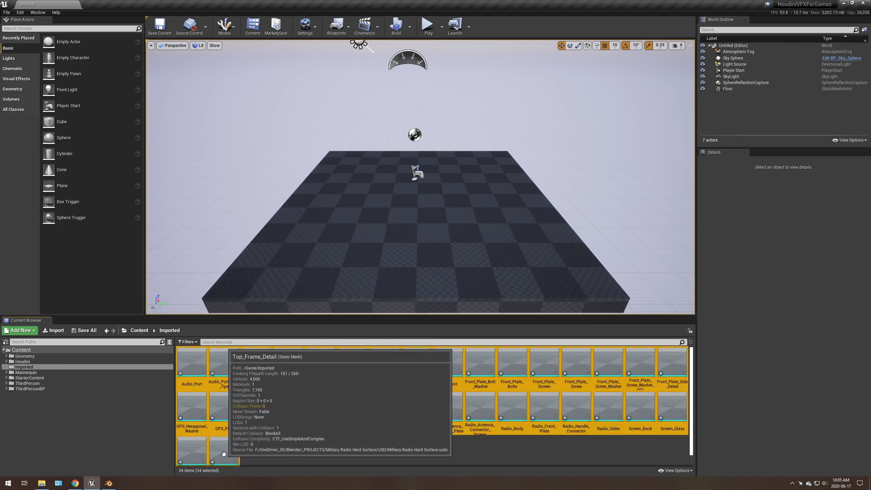
key("ctrl+a")
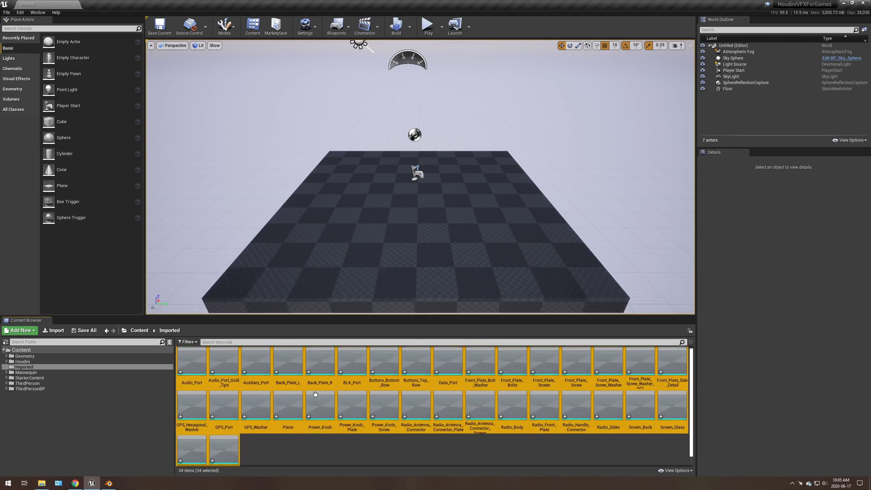
left_click_drag(191, 363, 415, 184)
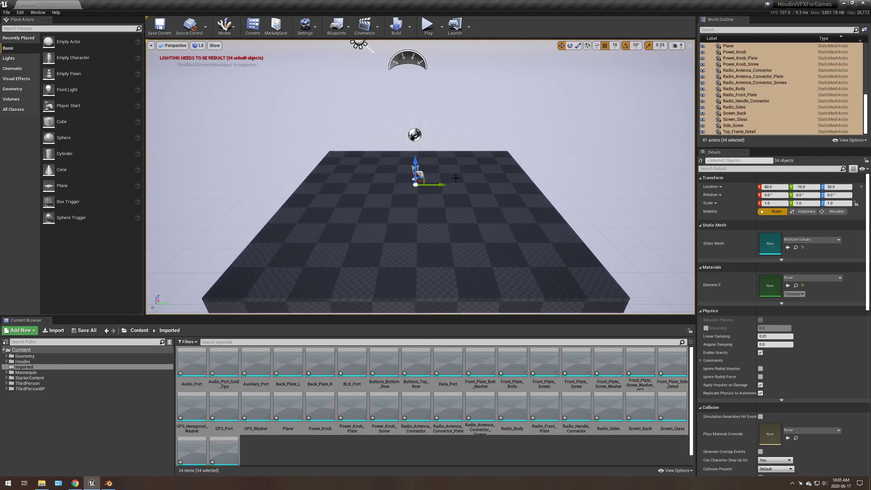
Select the Floor actor in the World Outliner and hide it
scroll(731, 110, "up", 10)
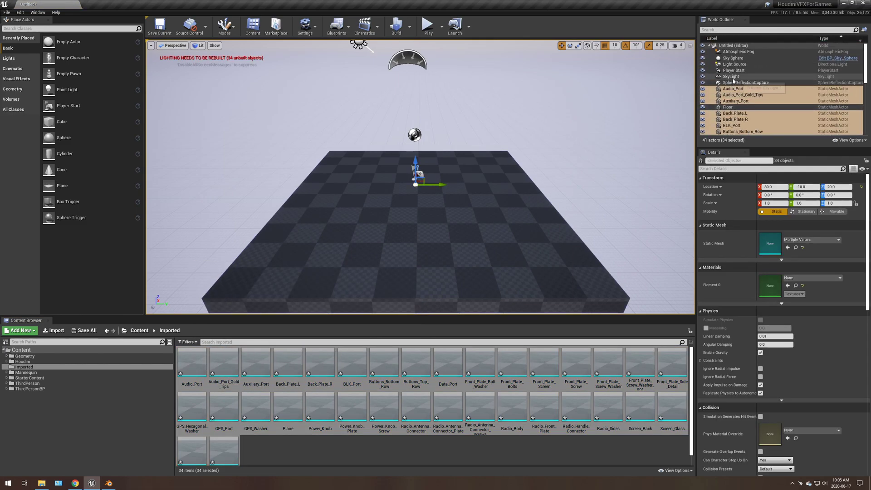
left_click(731, 108)
key("h")
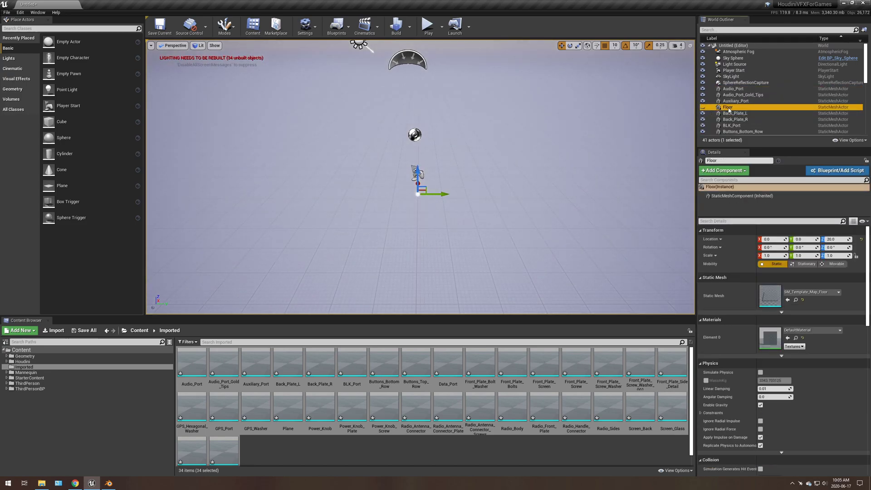
Sort the World Outliner by type and select all the radio's static mesh actors, excluding the Floor
left_click(832, 40)
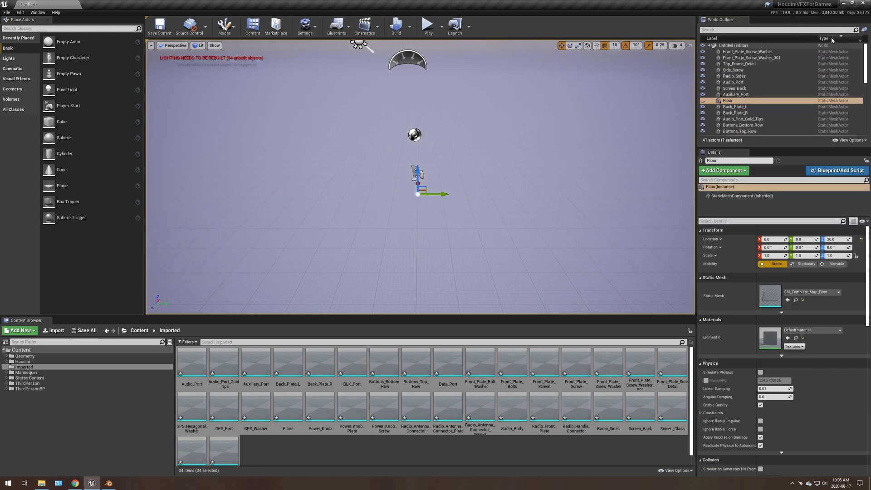
scroll(771, 120, "down", 9)
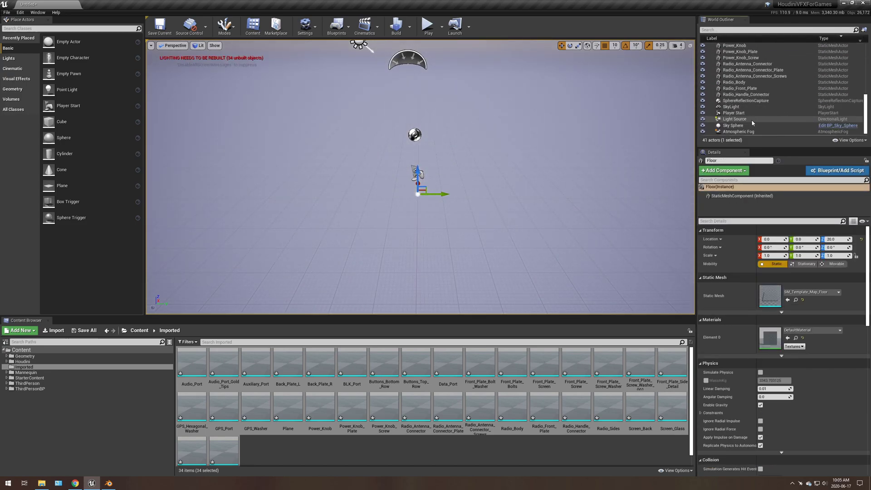
left_click(743, 94)
scroll(747, 86, "up", 10)
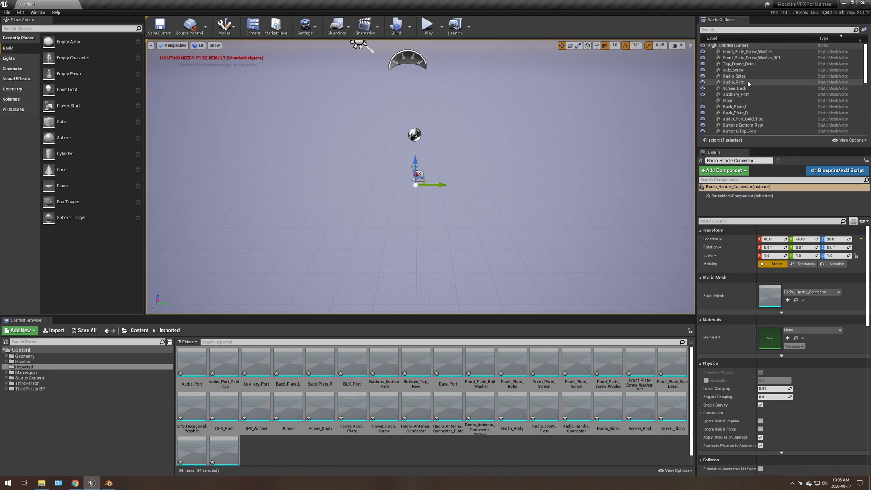
left_click(739, 51, "shift")
left_click(730, 101, "ctrl")
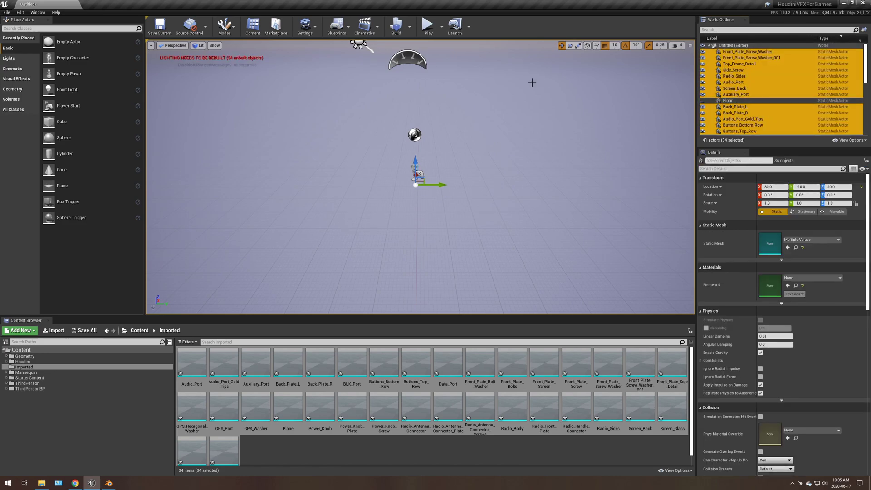
Scale the selected radio meshes uniformly to about 21.25 on all axes
key("f")
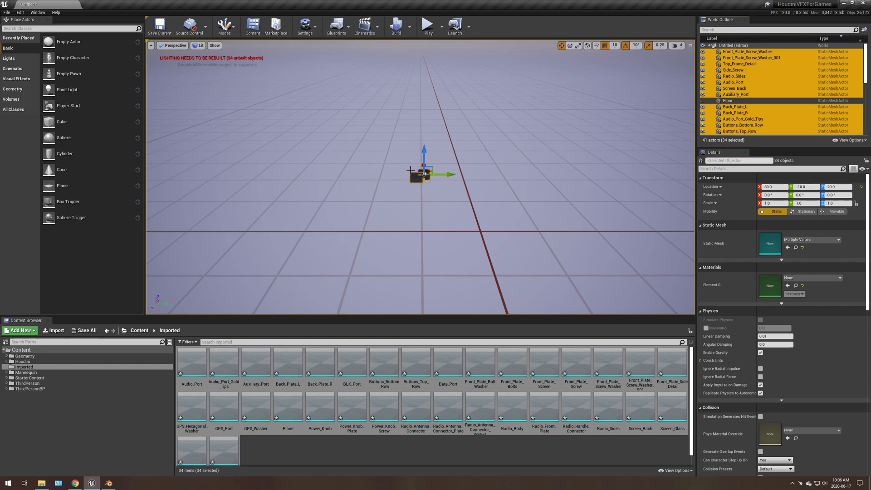
key("r")
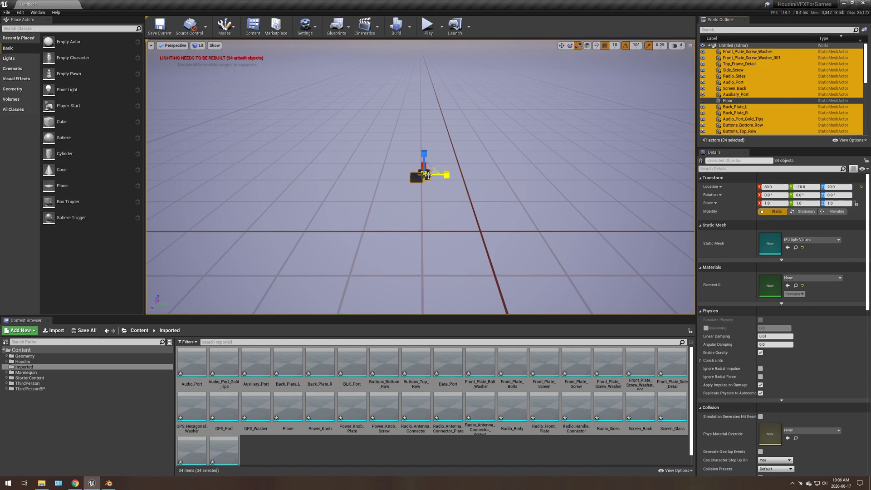
left_click_drag(425, 175, 453, 165)
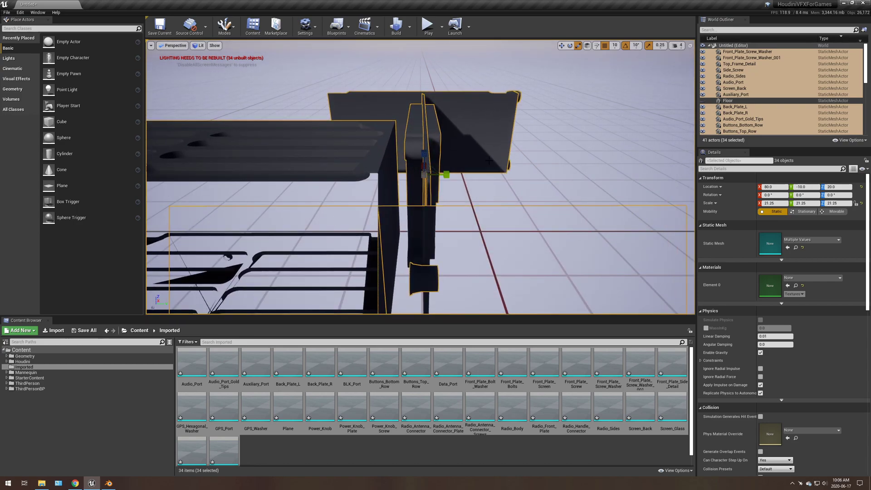
Enlarge the selected radio meshes uniformly to a scale of about 213.5 on all axes
right_click_drag(505, 155, 460, 154)
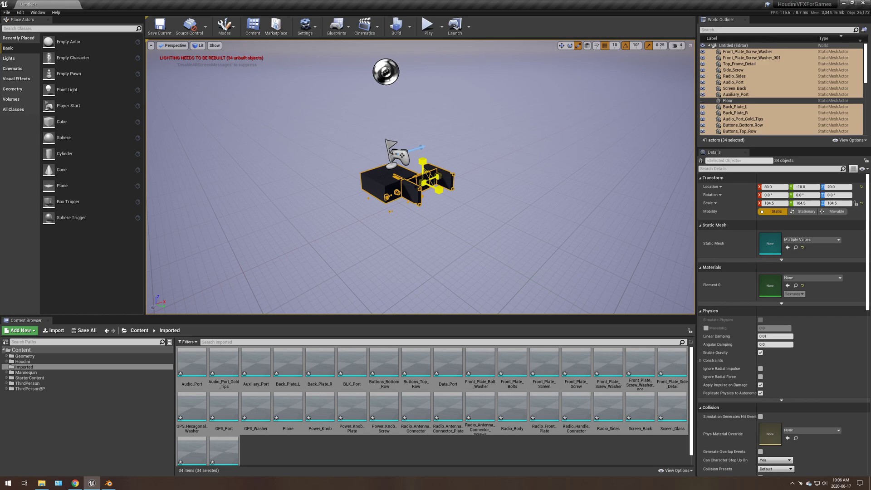
left_click_drag(423, 182, 476, 208)
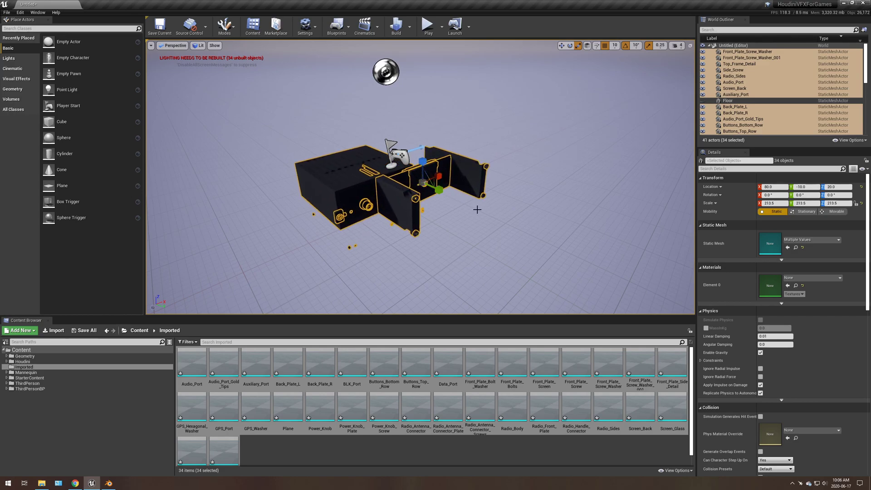
right_click_drag(476, 209, 470, 172)
left_click(390, 231)
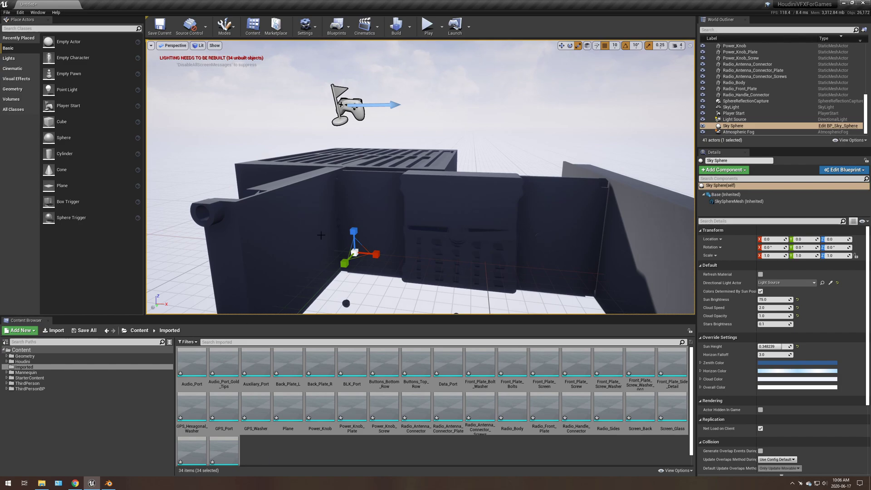
Switch to Blender, select the radio's Power Knob and examine its origin and transform values up close
left_click(108, 483)
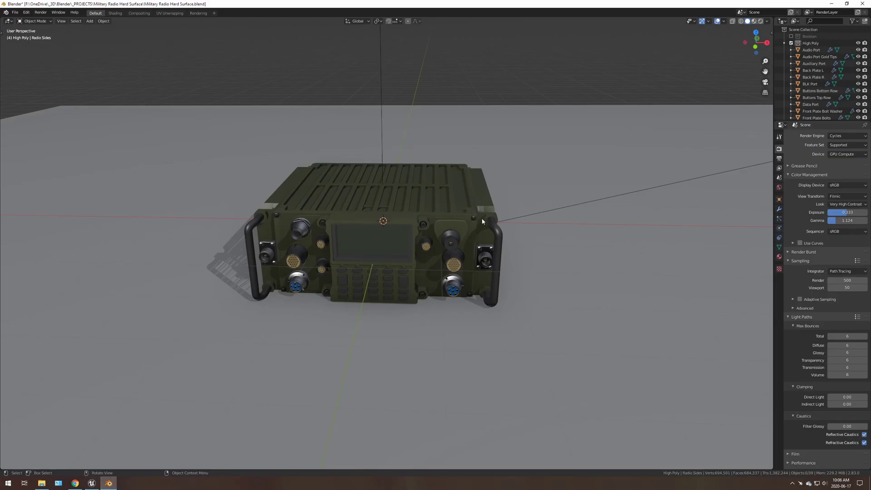
left_click(453, 241)
key("KP_Decimal")
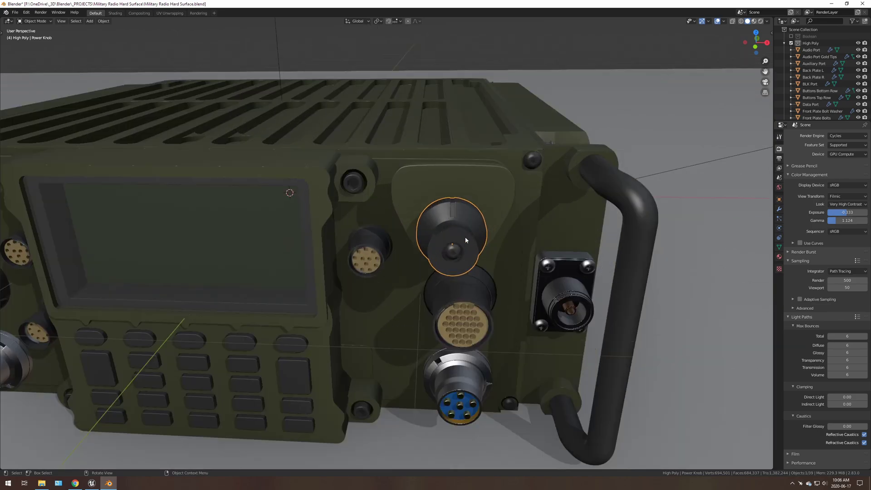
scroll(466, 239, "down", 6)
key("n")
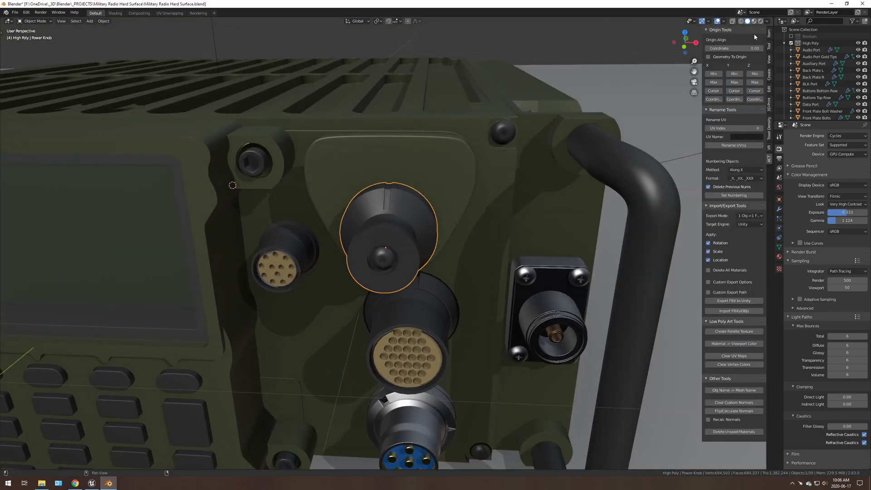
left_click(770, 33)
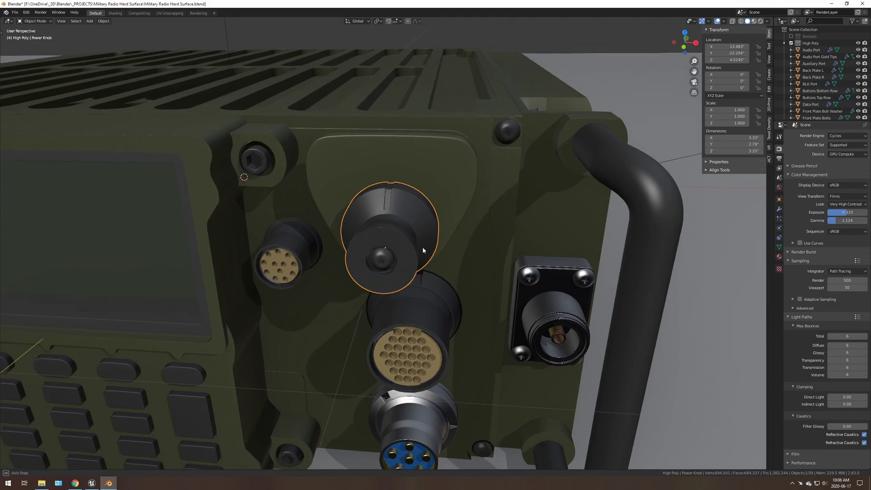
middle_click_drag(423, 246, 401, 255)
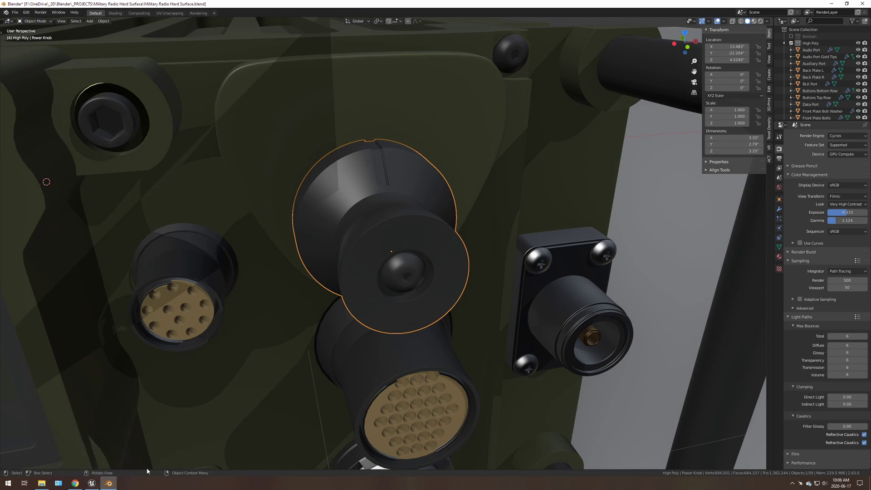
Switch back to Unreal Engine and move the Power_Knob actor out of the radio to a Y location of 110
left_click(92, 483)
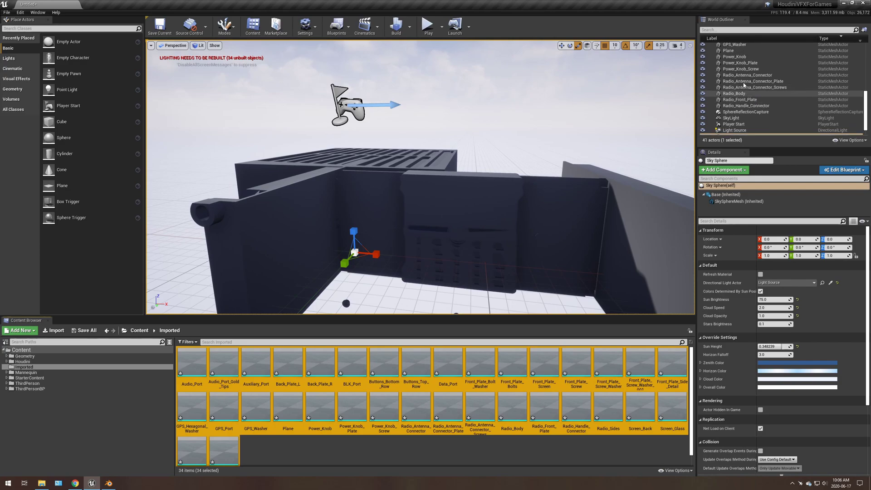
scroll(743, 85, "up", 1)
double_click(734, 67)
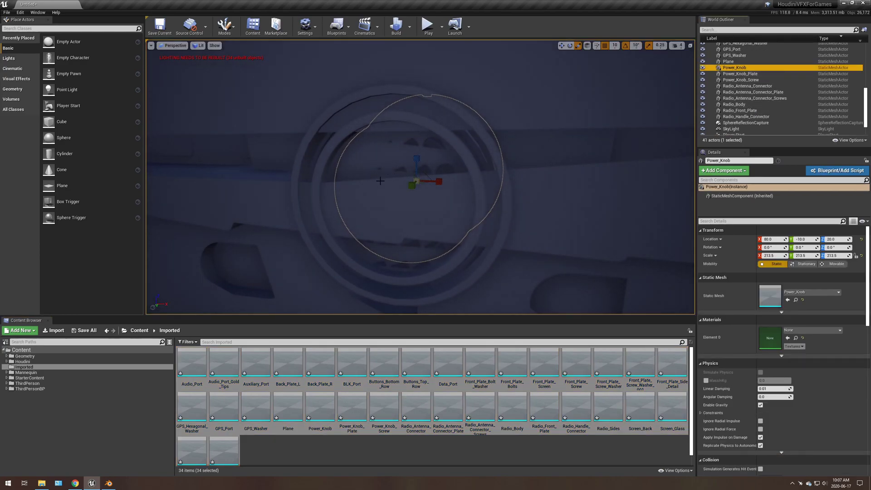
key("w")
left_click_drag(411, 187, 283, 286)
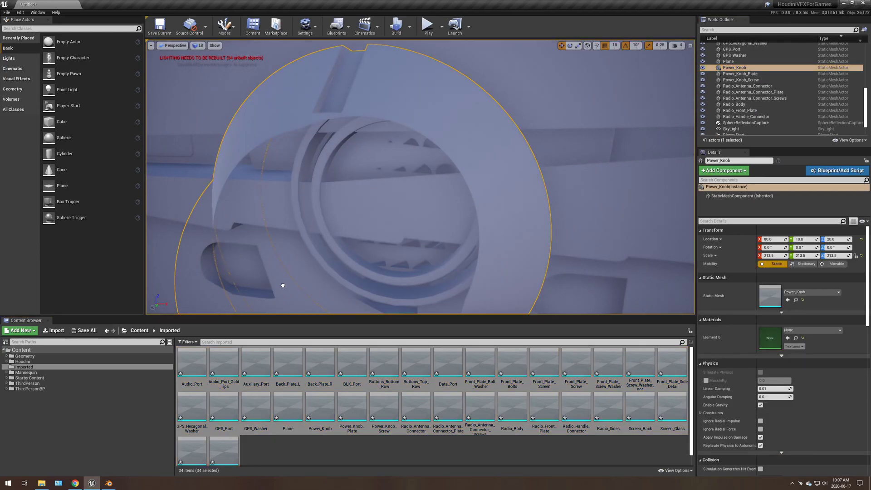
scroll(391, 191, "down", 10)
scroll(391, 191, "up", 3)
left_click_drag(414, 183, 327, 235)
key("f")
mouse_move(454, 136)
left_mouse_down("alt")
mouse_move(503, 100)
mouse_move(449, 154)
mouse_move(454, 131)
left_mouse_up("alt")
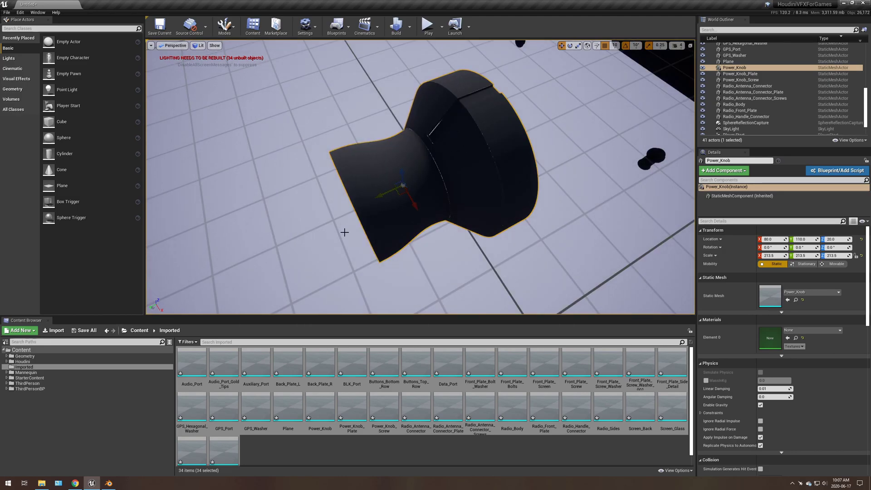
left_click_drag(344, 232, 558, 218, "alt")
left_click_drag(420, 177, 327, 173, "alt")
right_click_drag(326, 172, 272, 218, "alt")
left_click_drag(420, 177, 376, 176, "alt")
right_click_drag(420, 177, 472, 150, "alt")
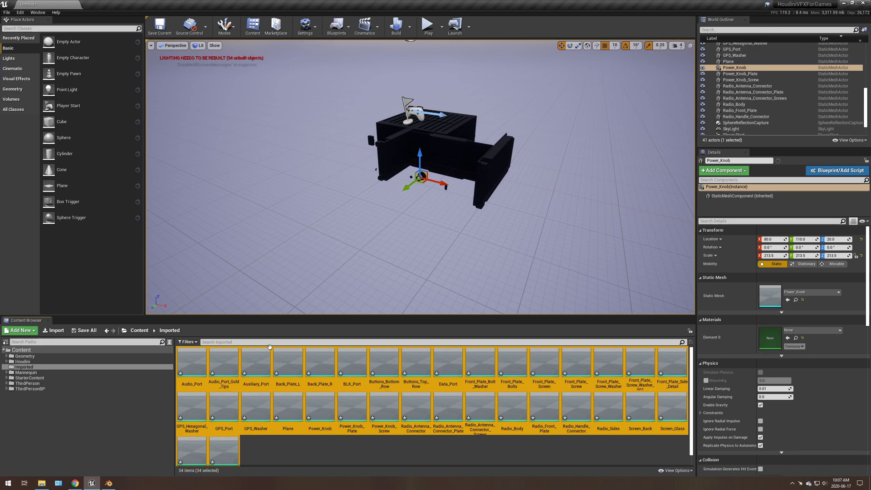
Select all assets in the Imported folder and force delete them
left_click(223, 450)
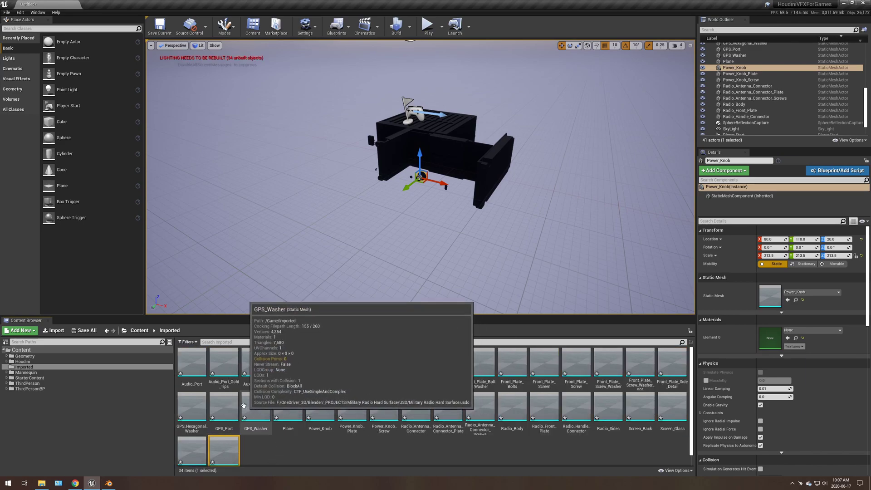
key("ctrl+a")
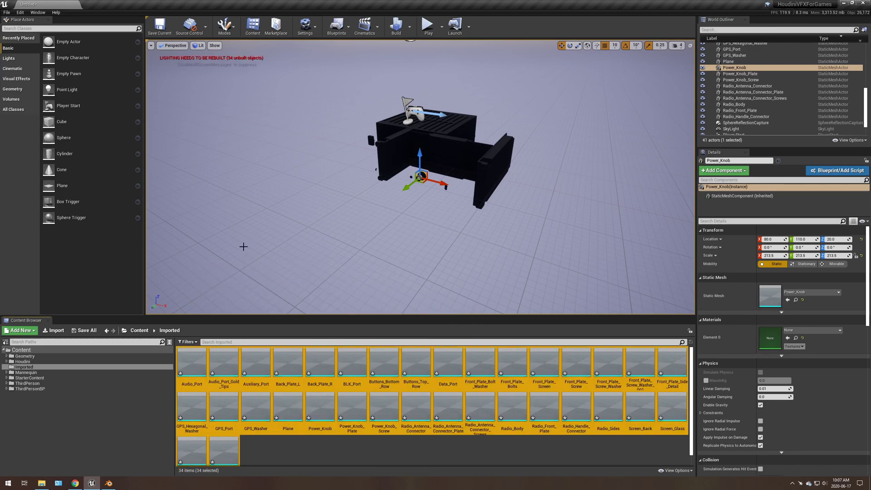
key("Delete")
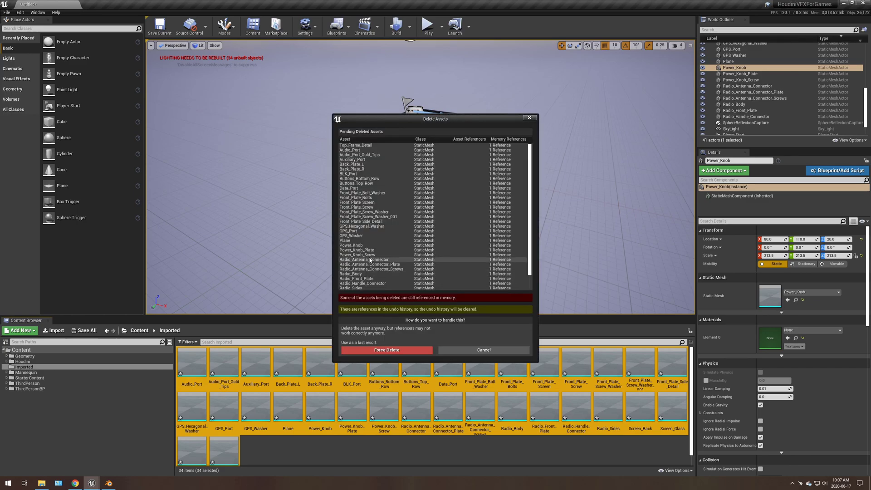
left_click(394, 350)
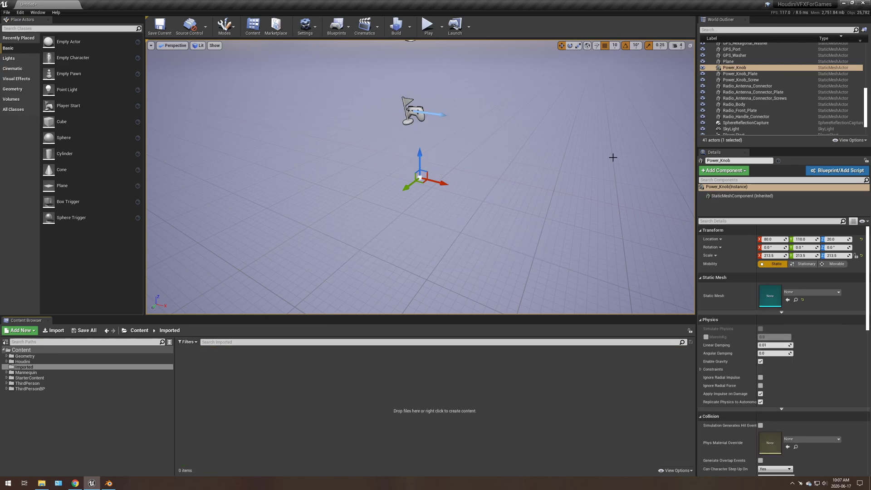
Delete all static mesh actors from the level, including the Floor
left_click(743, 117)
scroll(741, 91, "up", 8)
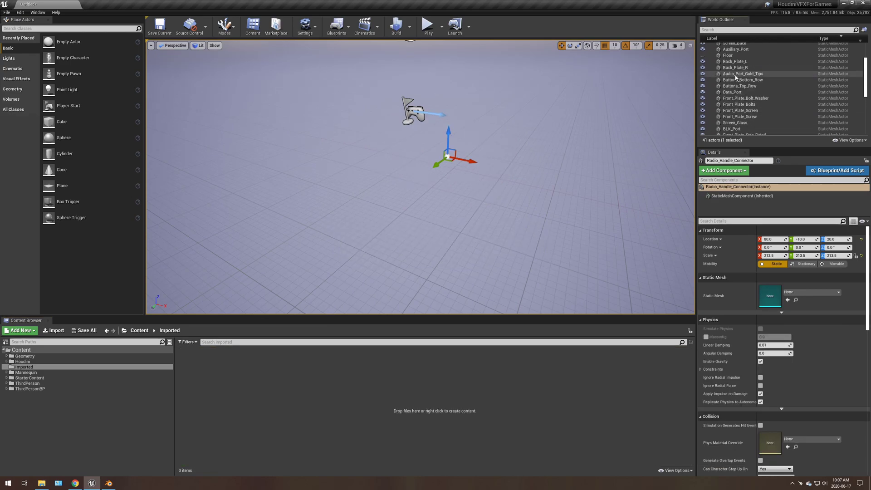
left_click(736, 52, "shift")
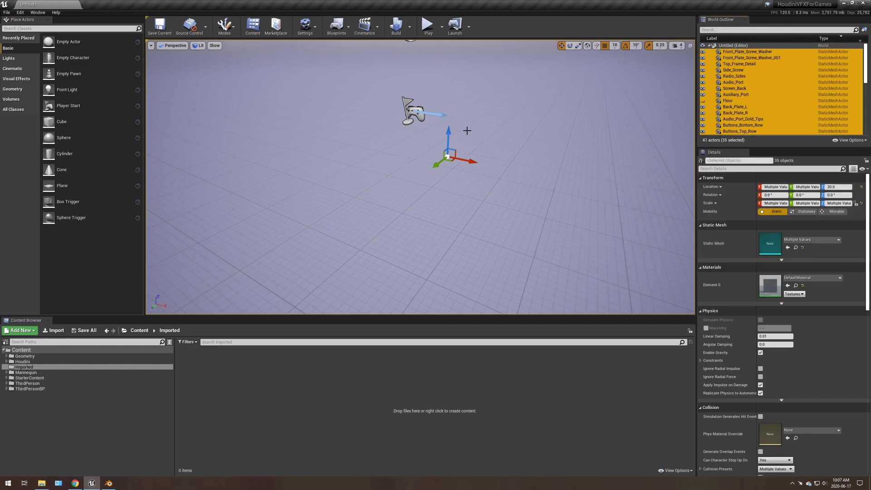
key("Delete")
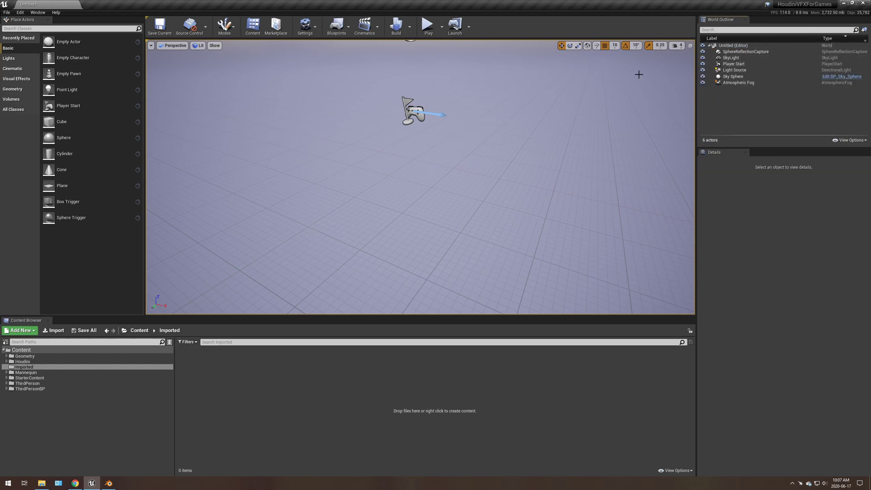
Show the USD Stage window and open the file Military Radio Hard Surface.usdc in it
key("w")
mouse_move(422, 146)
right_mouse_down()
mouse_move(430, 148)
mouse_move(430, 136)
mouse_move(430, 148)
right_mouse_up()
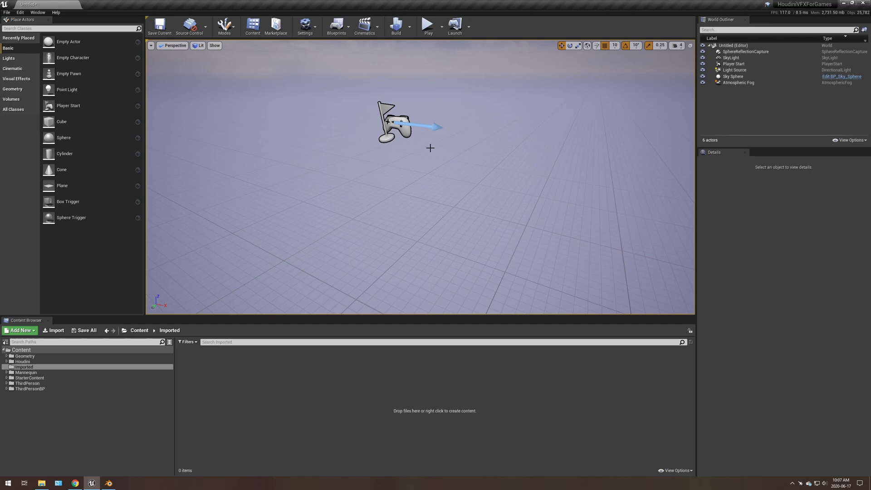
scroll(430, 148, "down", 2)
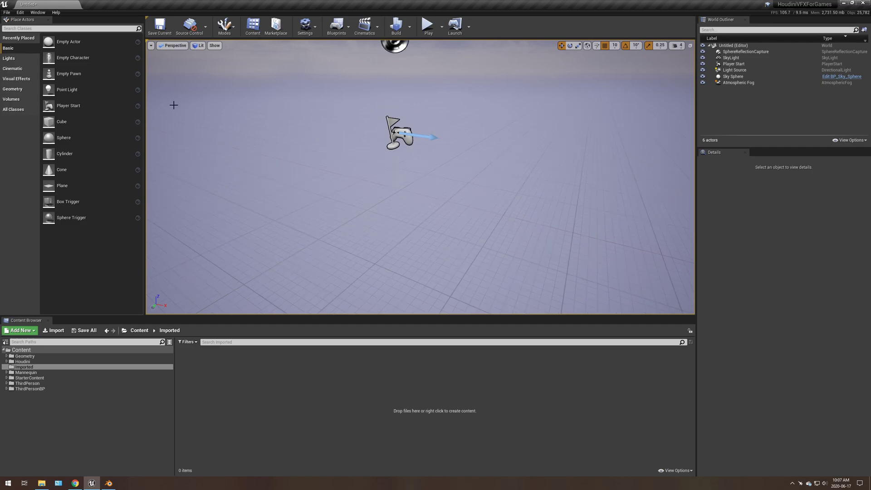
left_click(43, 13)
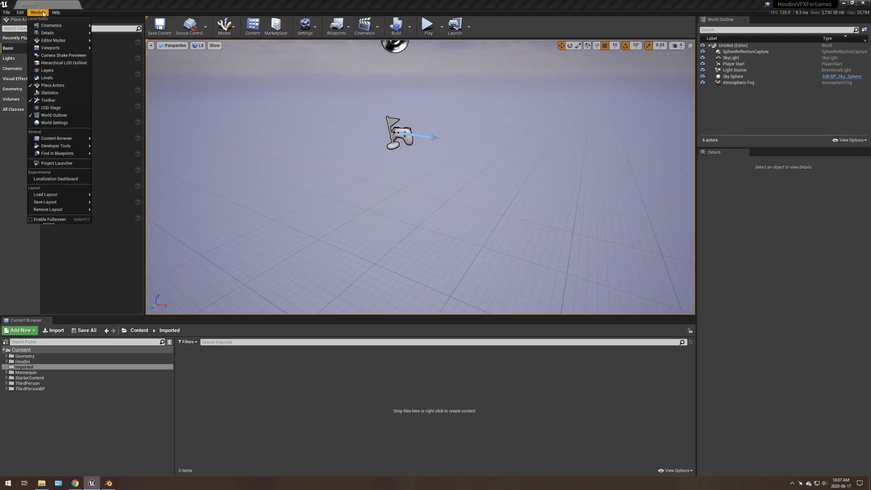
left_click(52, 108)
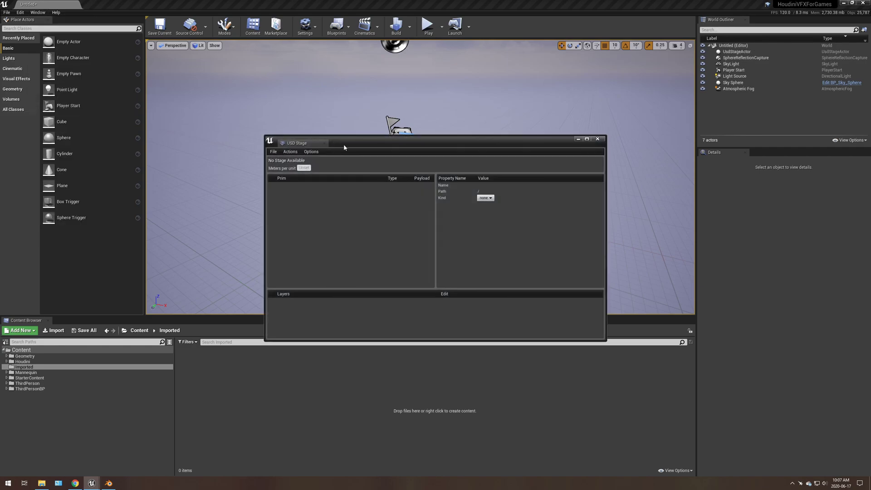
left_click_drag(344, 144, 343, 132)
left_click(271, 141)
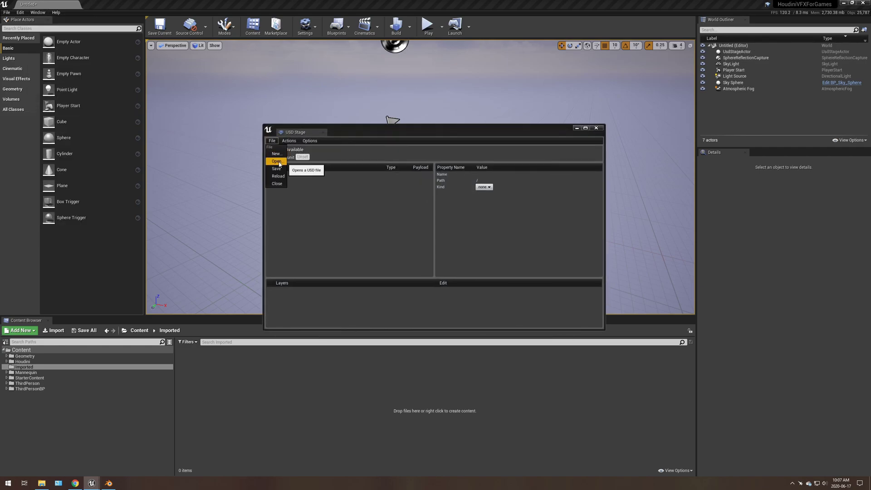
left_click(278, 161)
double_click(394, 173)
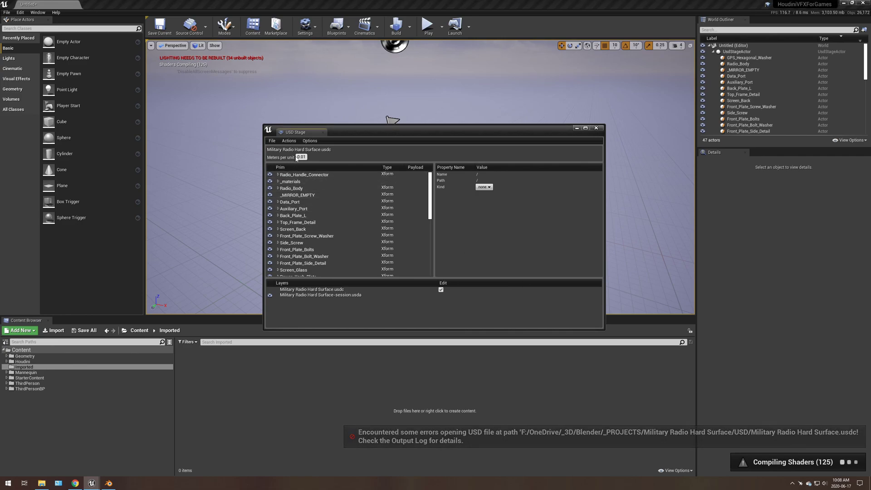
Set the USD stage's meters per unit to 1
left_click(298, 158)
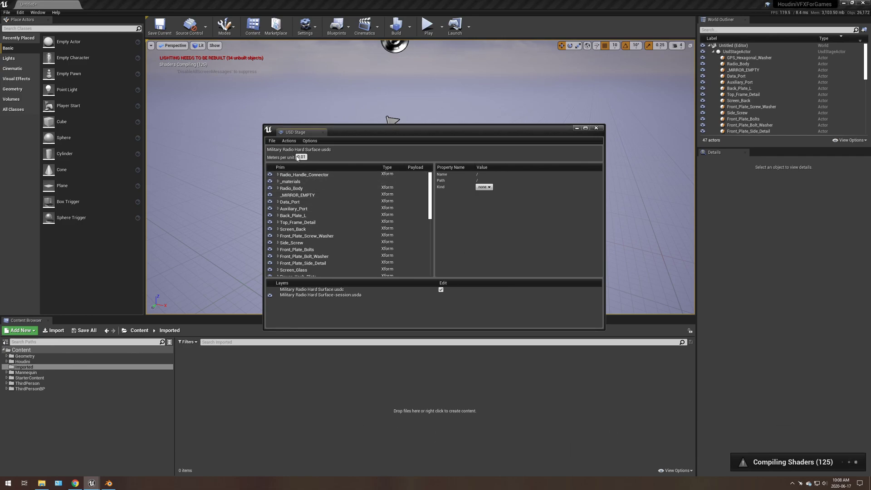
key("Return")
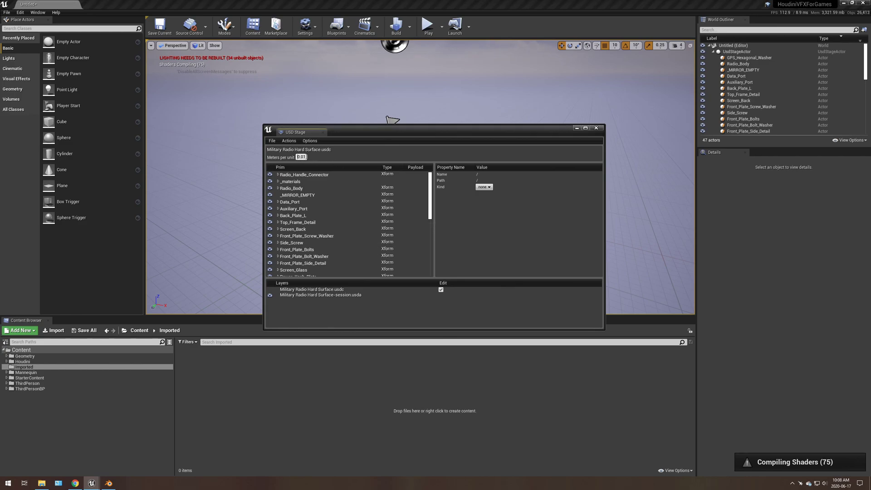
type("1")
key("Return")
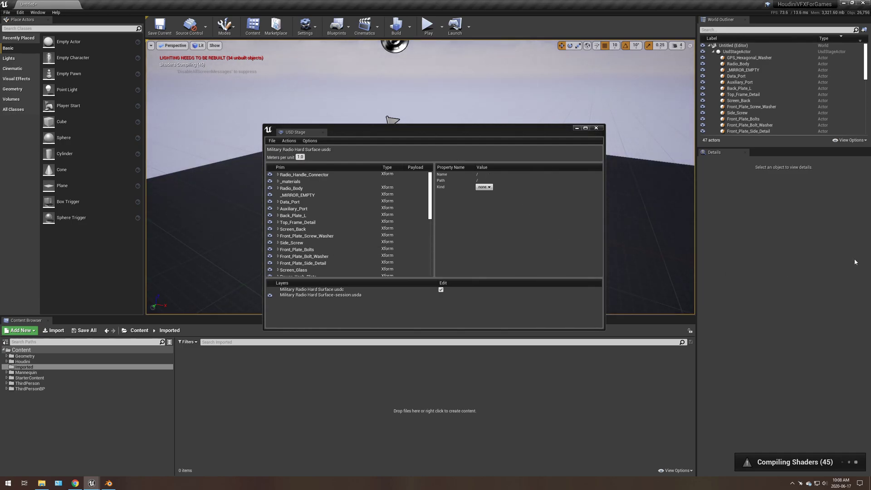
Examine the stage's prim hierarchy, expanding Audio_Port down to its Metal_Matte, Plastic_Blue and Plastic_Orange material subsets
left_click_drag(381, 128, 388, 132)
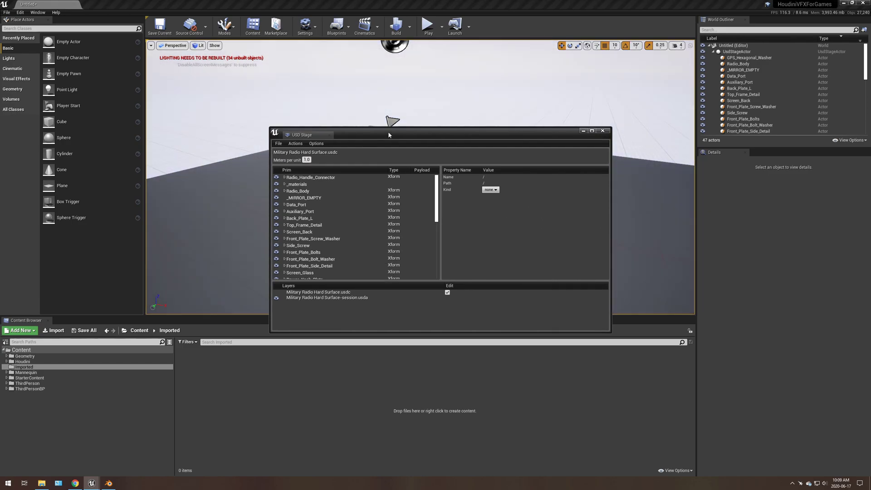
scroll(340, 179, "down", 5)
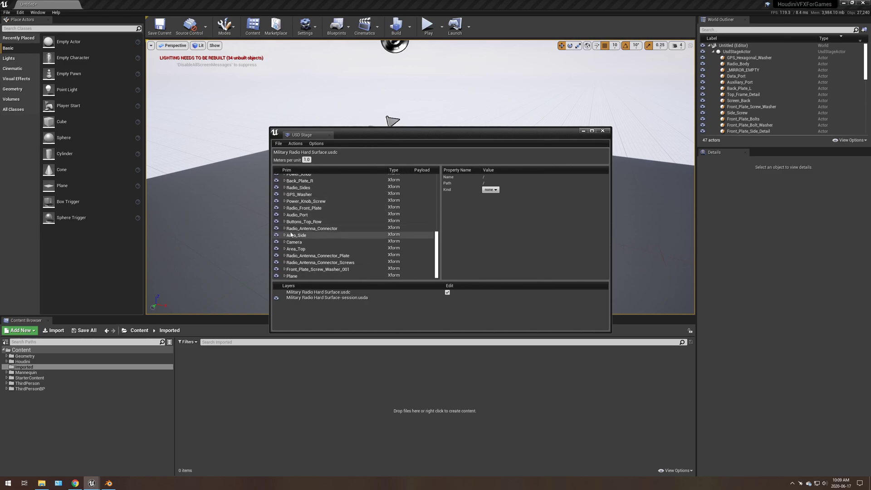
left_click(284, 214)
left_click(300, 221)
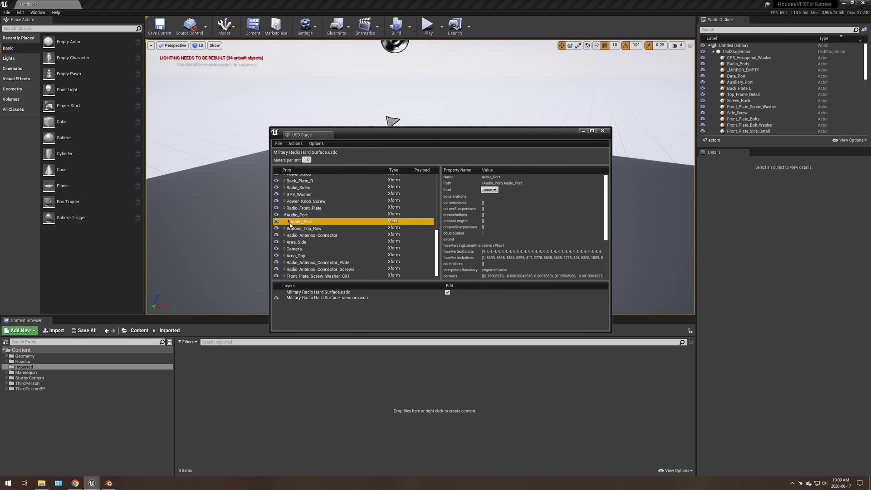
left_click(288, 221)
left_click(307, 228)
left_click(306, 237)
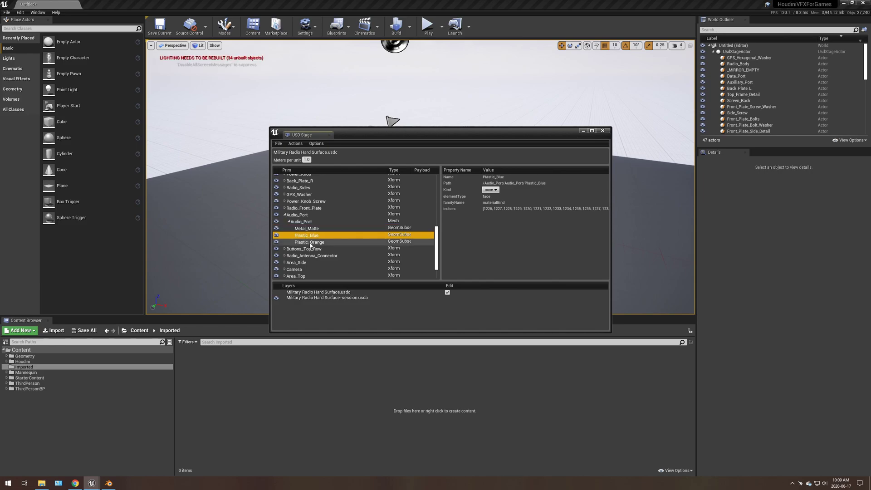
left_click(308, 243)
left_click(303, 235)
left_click(299, 230)
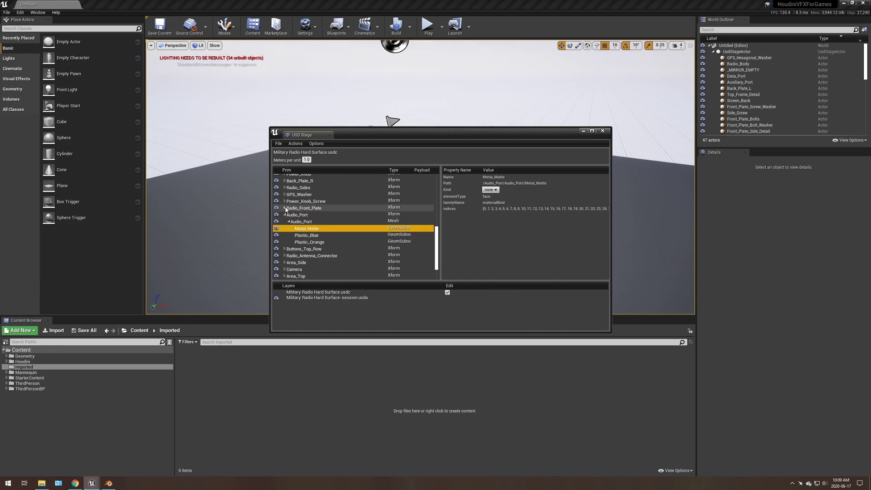
scroll(300, 229, "down", 2)
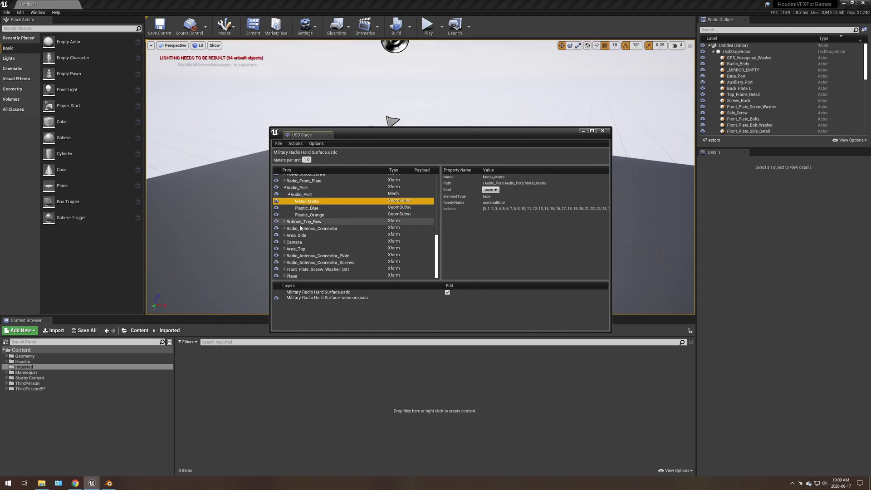
Examine the properties of the stage's Plane, the Area_001 light under Area_Side and the camera nested under Camera
left_click(299, 276)
scroll(306, 245, "up", 2)
scroll(307, 246, "down", 3)
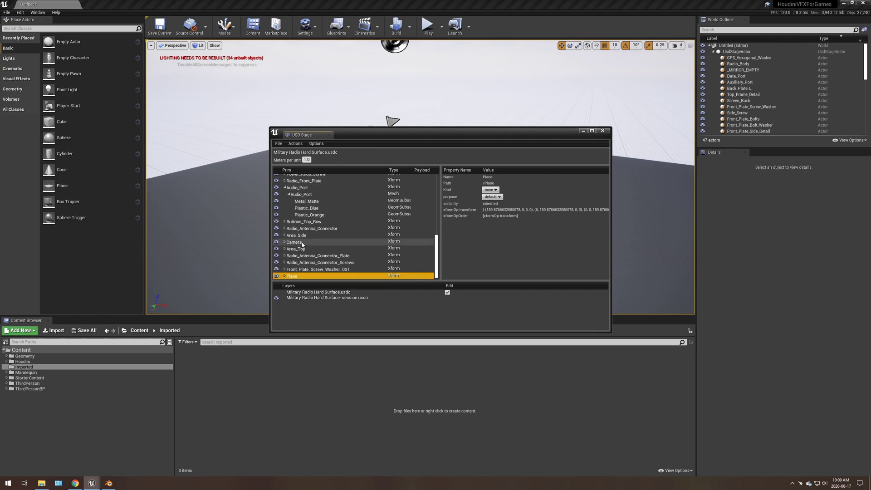
left_click(294, 241)
left_click(286, 235)
left_click(395, 243)
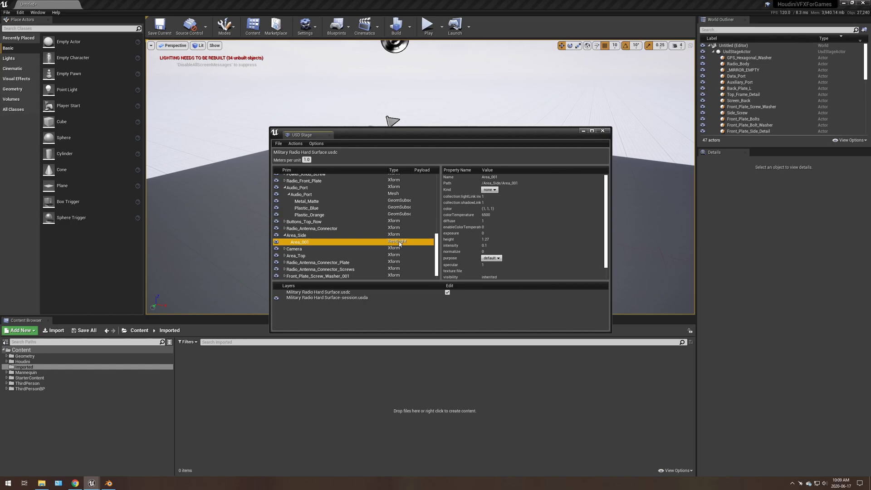
left_click(293, 249)
left_click(285, 249)
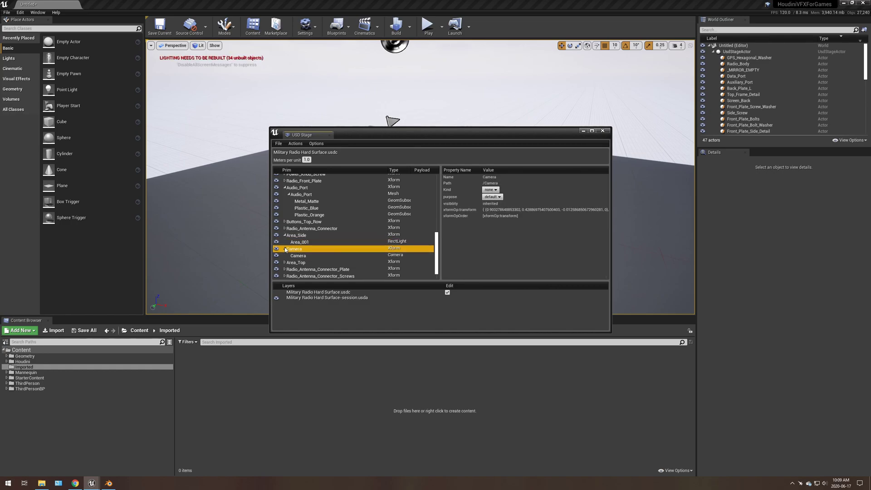
left_click(297, 255)
scroll(493, 263, "down", 1)
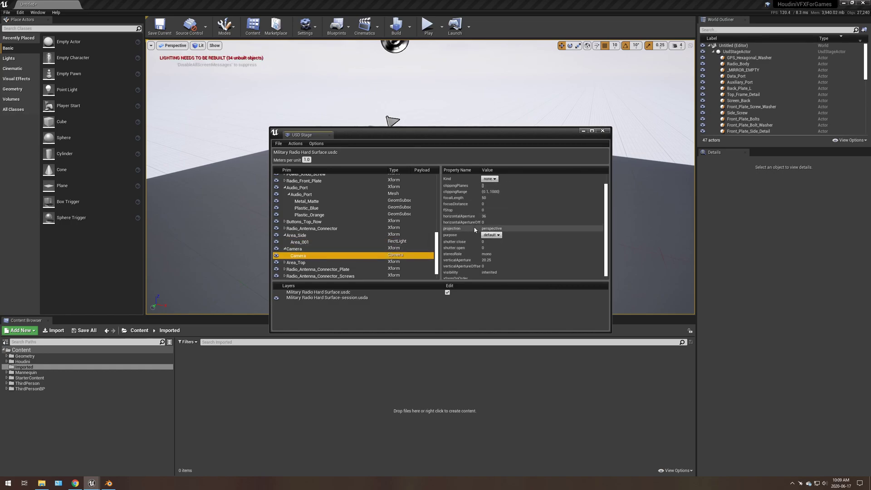
scroll(473, 229, "up", 1)
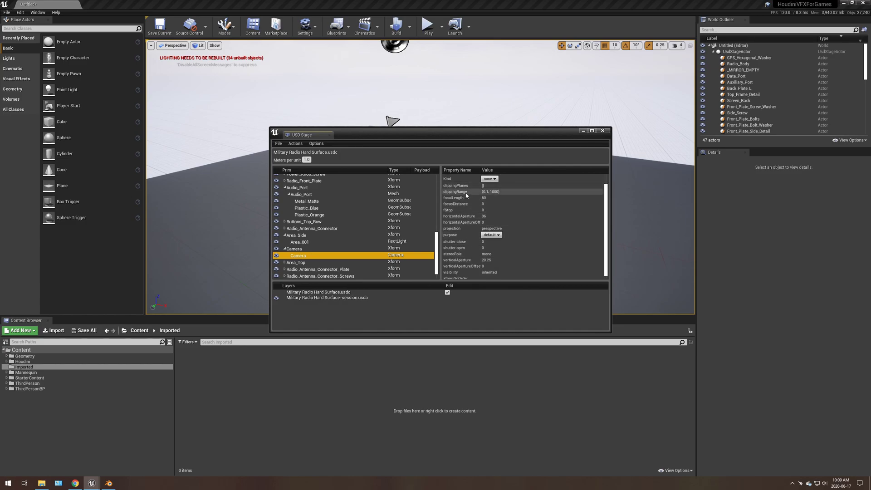
left_click(330, 242)
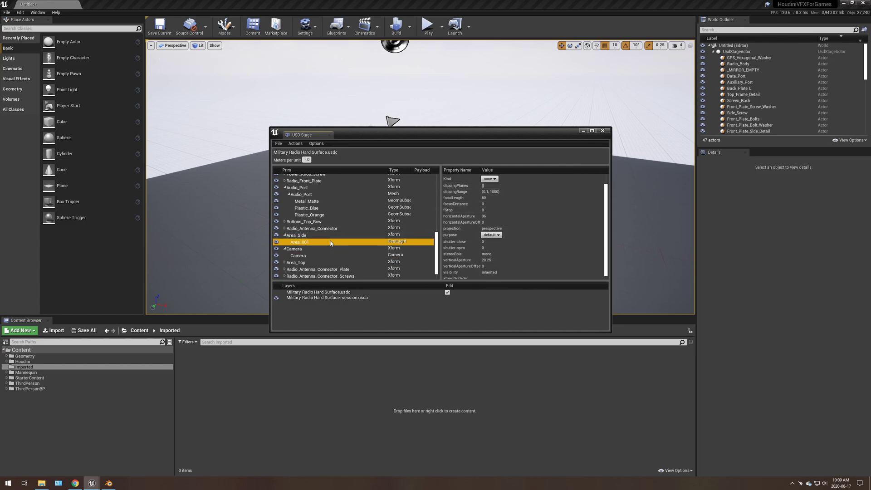
scroll(462, 213, "down", 1)
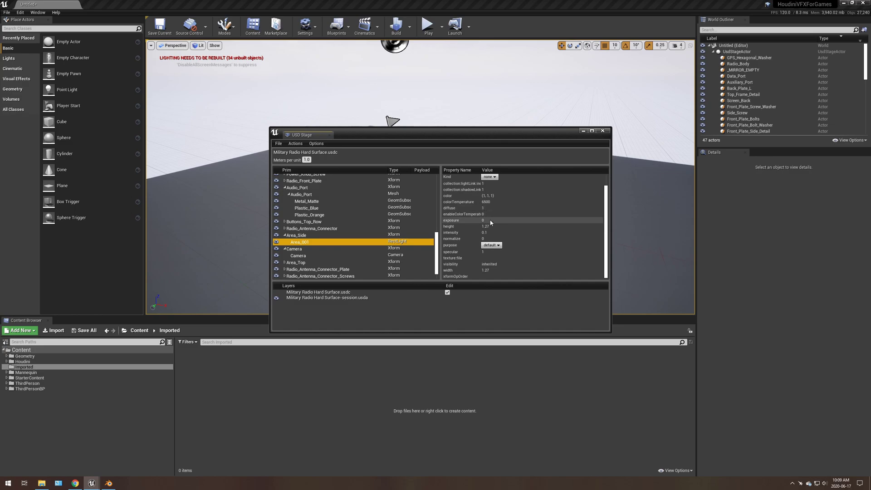
scroll(480, 222, "up", 2)
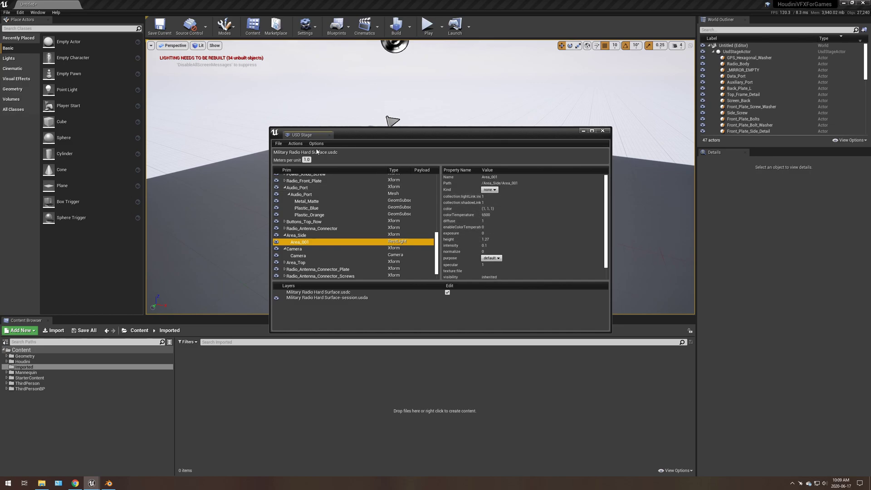
Dock the USD Stage window beside the level editor's tab and return to the level to view the radio
left_click_drag(311, 135, 95, 3)
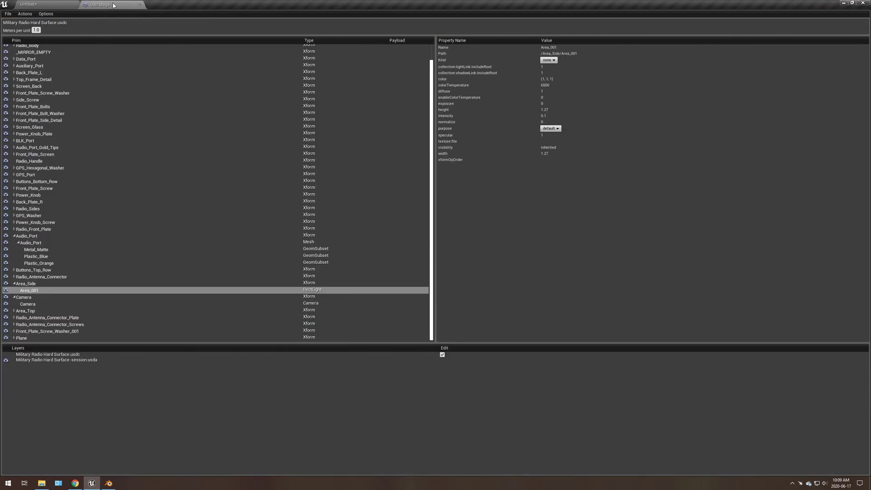
left_click(56, 4)
left_click_drag(262, 192, 454, 190, "alt")
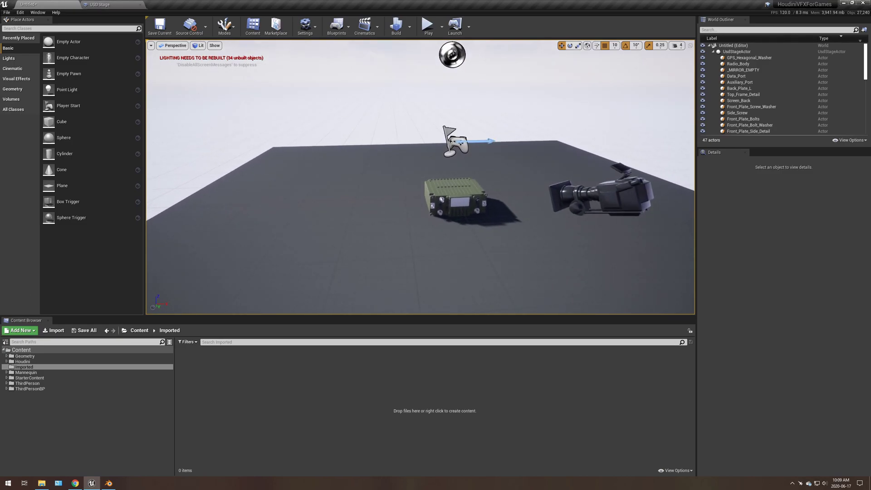
Inspect the camera's preview, then the Radio_Body and Top_Frame_Detail actors up close in the level
left_click(602, 200)
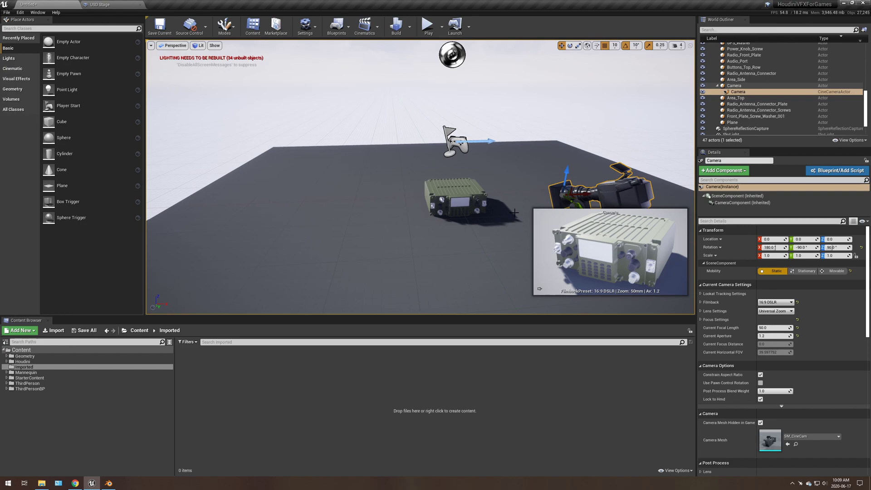
right_click_drag(449, 233, 419, 233, "alt")
scroll(458, 224, "down", 6)
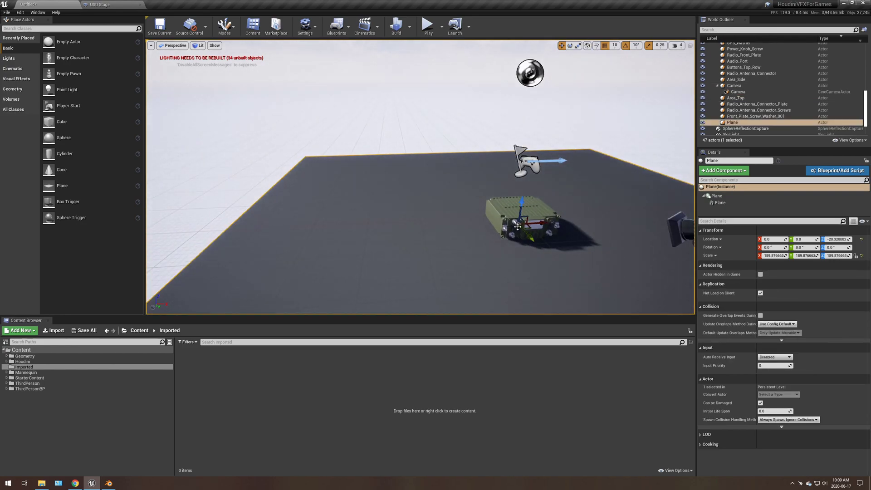
left_click(506, 208)
key("f")
left_click_drag(439, 218, 451, 263, "alt")
left_click_drag(653, 236, 653, 218, "alt")
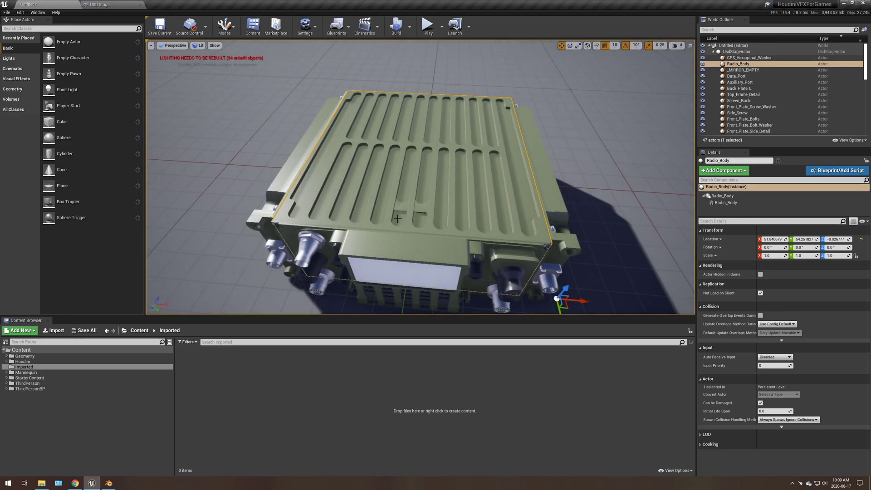
left_click(402, 208)
key("f")
left_click_drag(401, 208, 437, 132, "alt")
left_click_drag(401, 163, 378, 214, "alt")
scroll(379, 214, "down", 8)
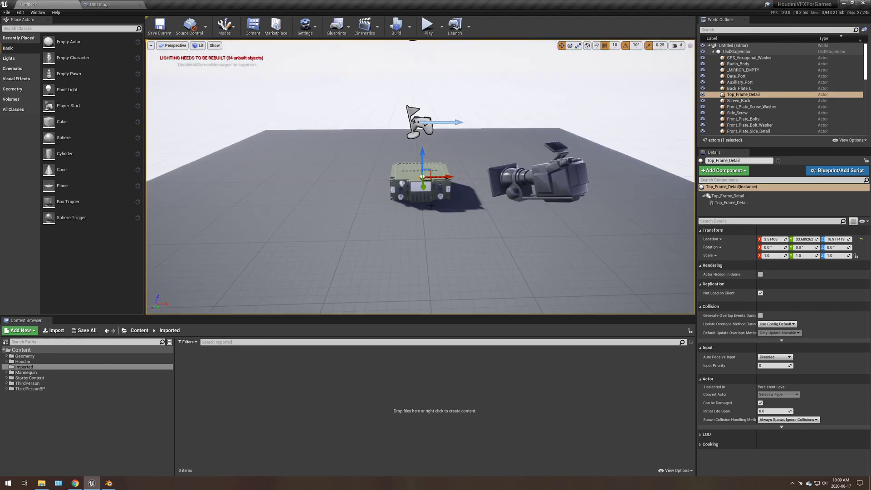
Try pulling the Screen_Glass panel out along the Y axis from the radio's front, and undo the move
scroll(412, 190, "up", 2)
left_click(412, 190)
key("f")
left_click_drag(412, 189, 248, 232, "alt")
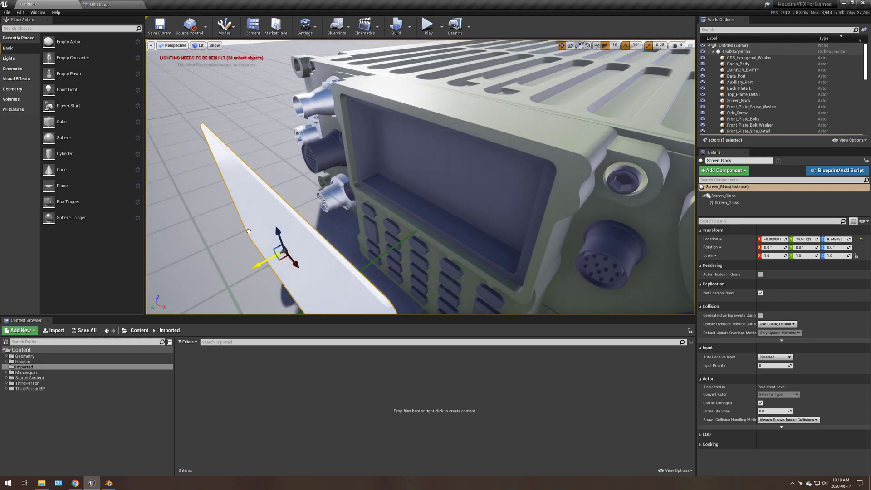
left_click(408, 186)
left_click_drag(399, 190, 310, 228)
key("ctrl+z")
key("ctrl+z")
key("ctrl+z")
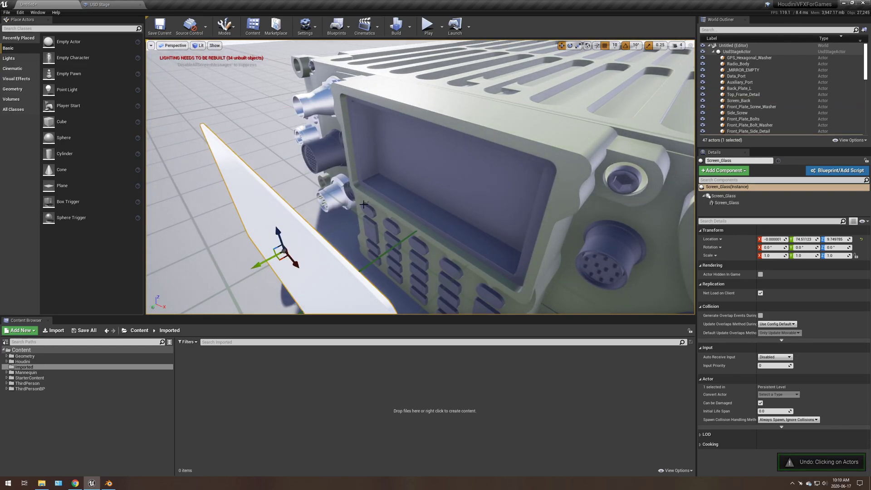
left_click_drag(419, 177, 404, 177, "alt")
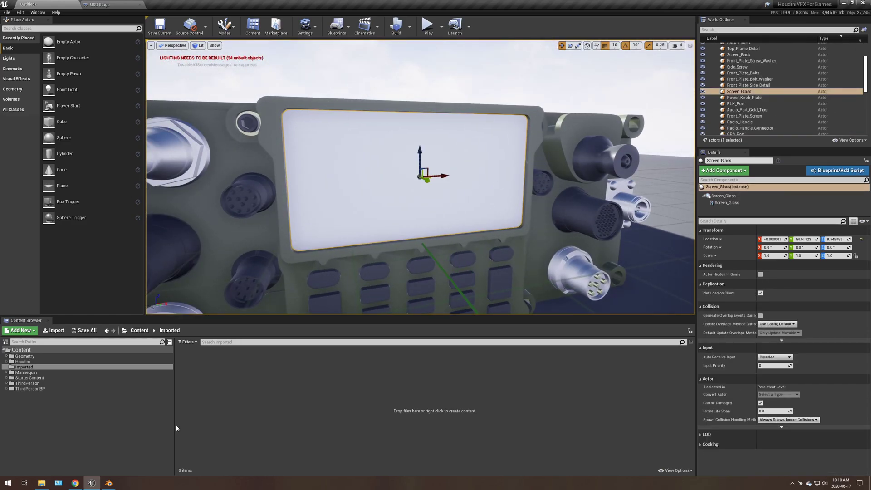
Switch to Blender, select the Screen Glass object and try moving it along the Y axis
left_click(114, 483)
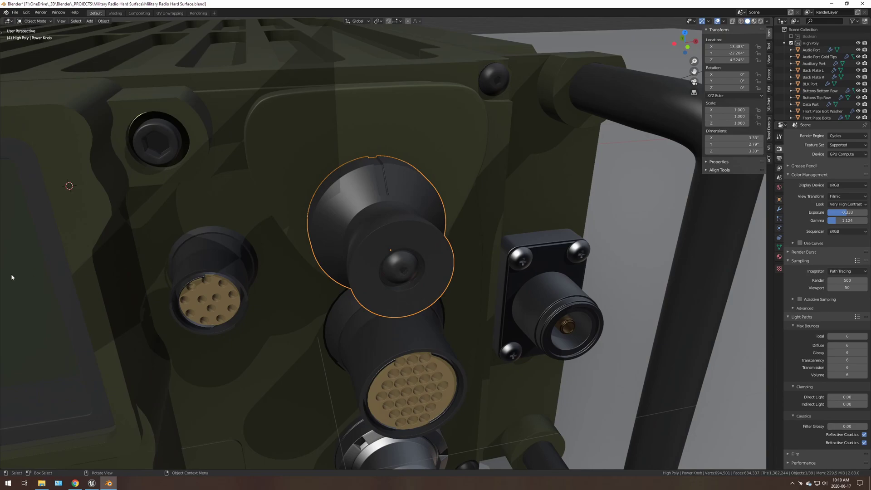
scroll(11, 277, "up", 4)
scroll(64, 264, "down", 7)
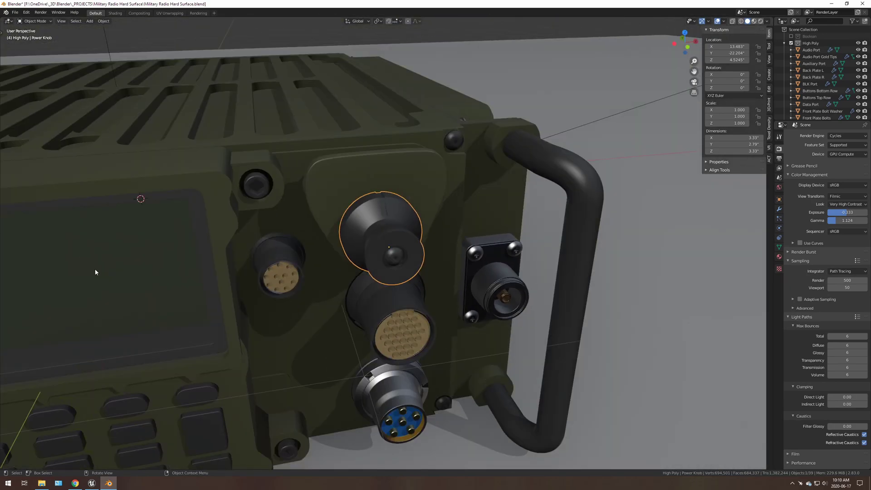
middle_click_drag(94, 269, 345, 208, "shift")
scroll(344, 211, "down", 1)
left_click(266, 213)
scroll(267, 213, "down", 1)
middle_click_drag(267, 213, 305, 249)
key("g")
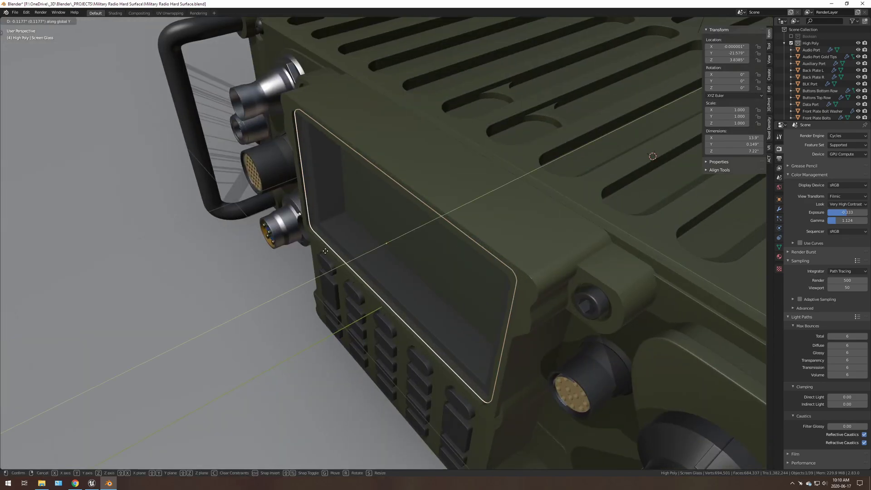
key("y")
key("Escape")
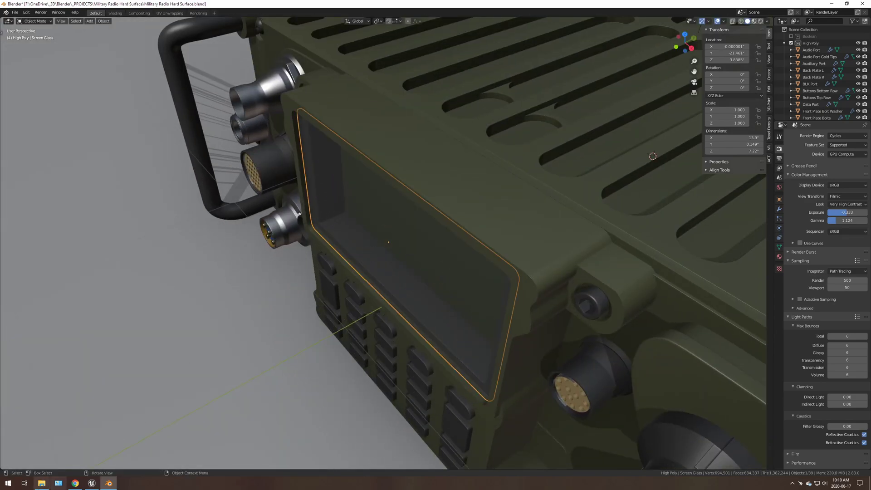
Switch back to Unreal Engine and pull the Screen_Glass panel out from the radio's front to a Y location of about 64.5
left_click(92, 482)
left_click_drag(419, 185, 502, 186, "alt")
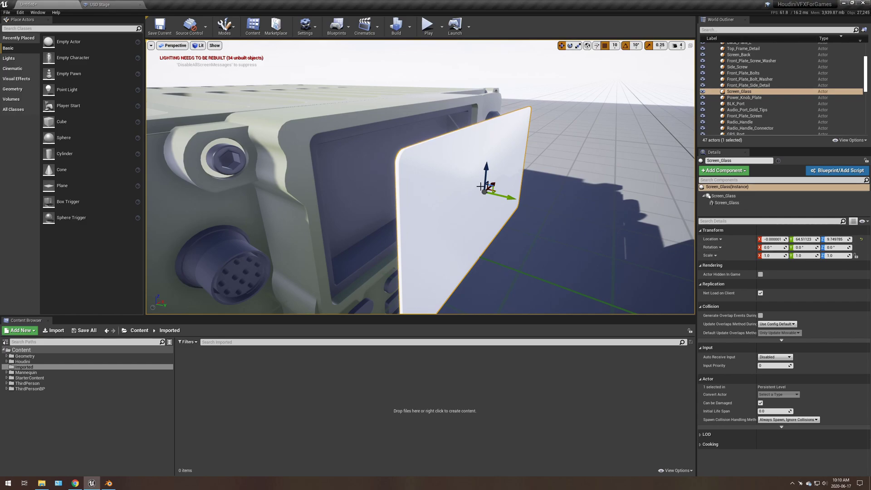
left_click_drag(545, 194, 421, 186, "alt")
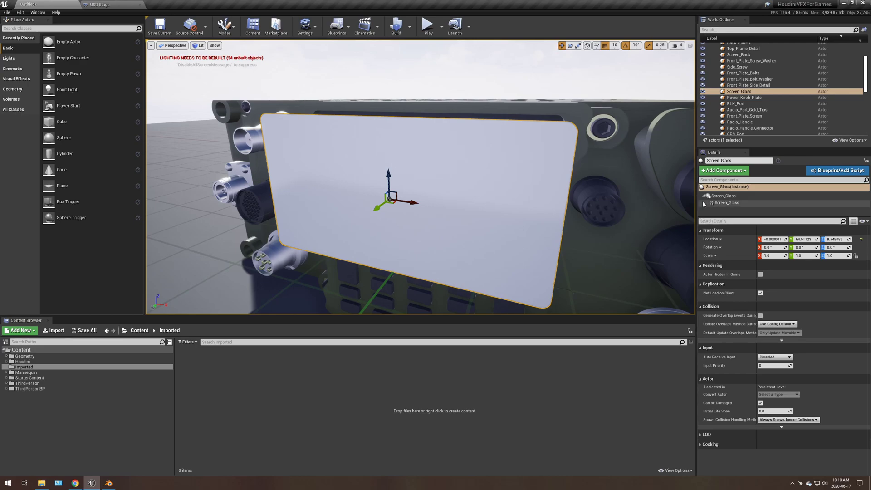
Open the material of the Screen_Glass mesh component and move its color constant node closer to the material's main node
left_click(726, 202)
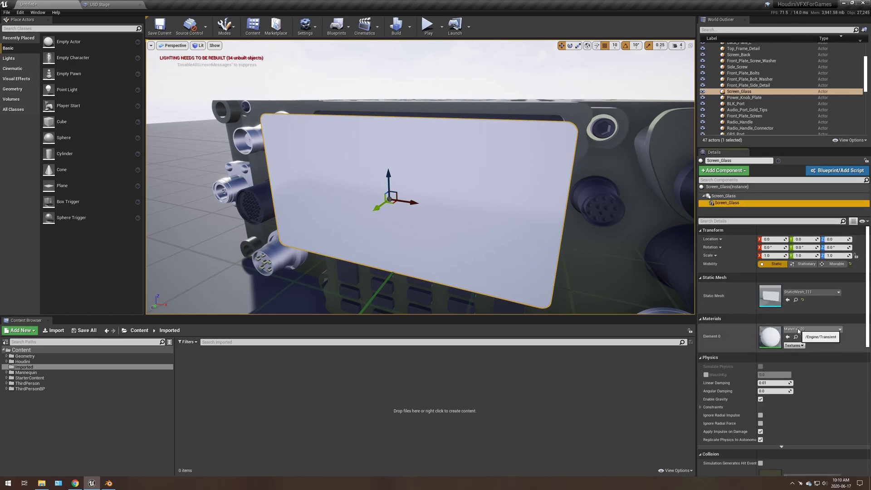
double_click(769, 337)
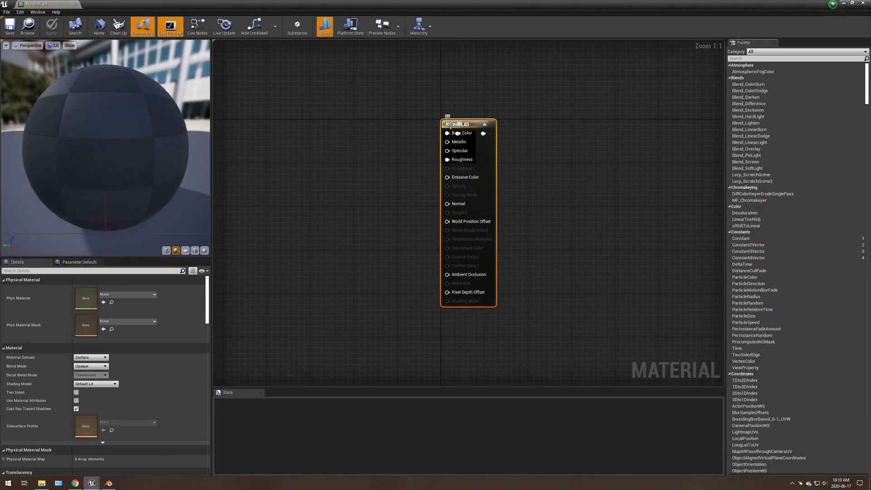
left_click(417, 65)
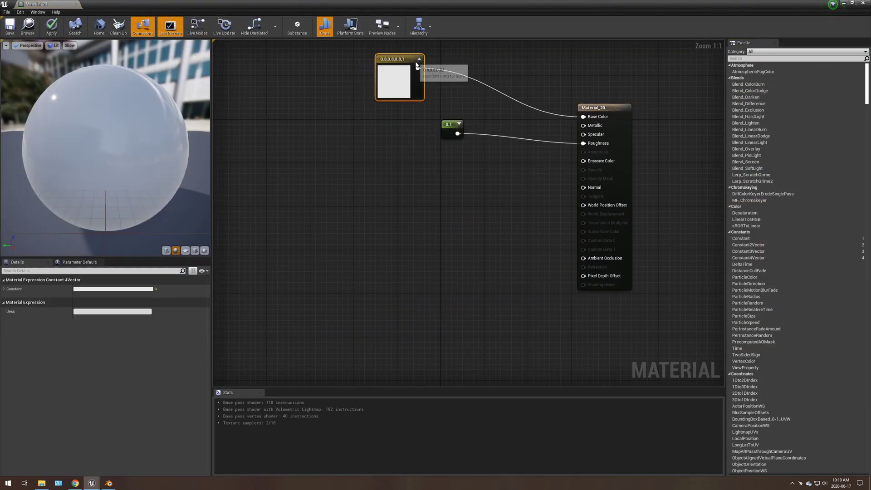
left_click_drag(417, 65, 456, 65)
left_click(602, 108)
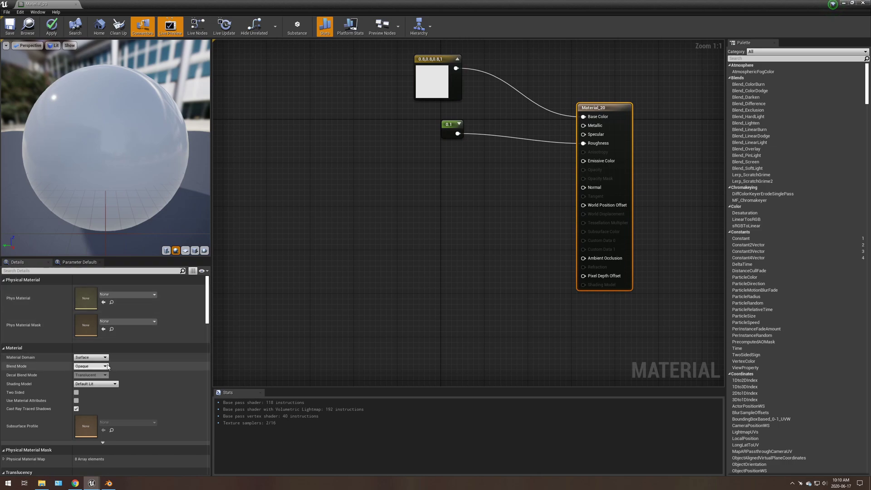
Set the screen glass material's blend mode to Additive, save the material and close its editor
left_click(91, 357)
left_click(91, 359)
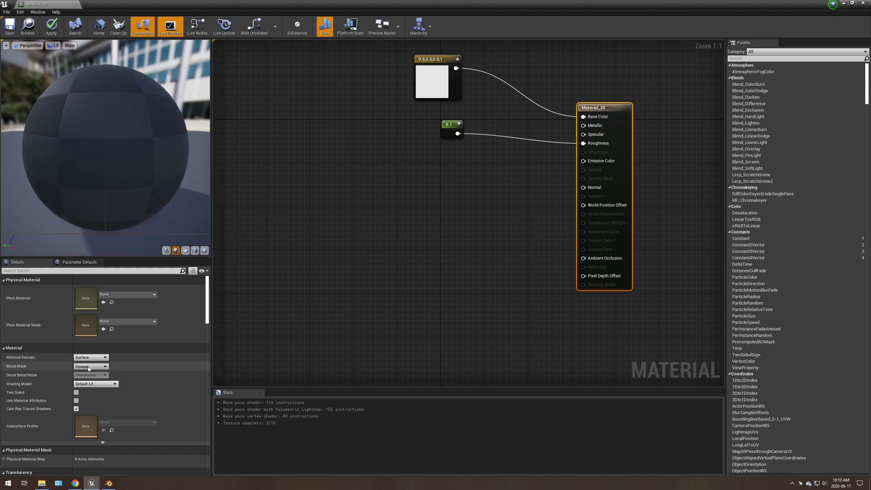
left_click(91, 366)
left_click(86, 385)
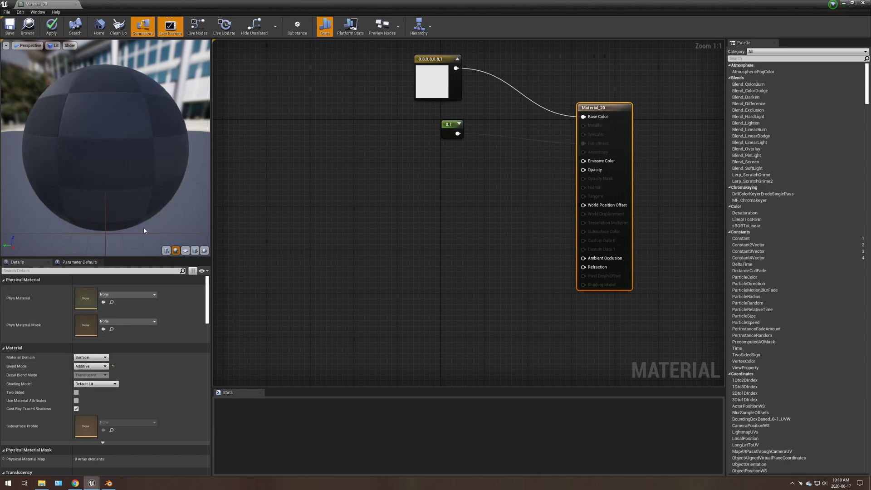
left_click(11, 29)
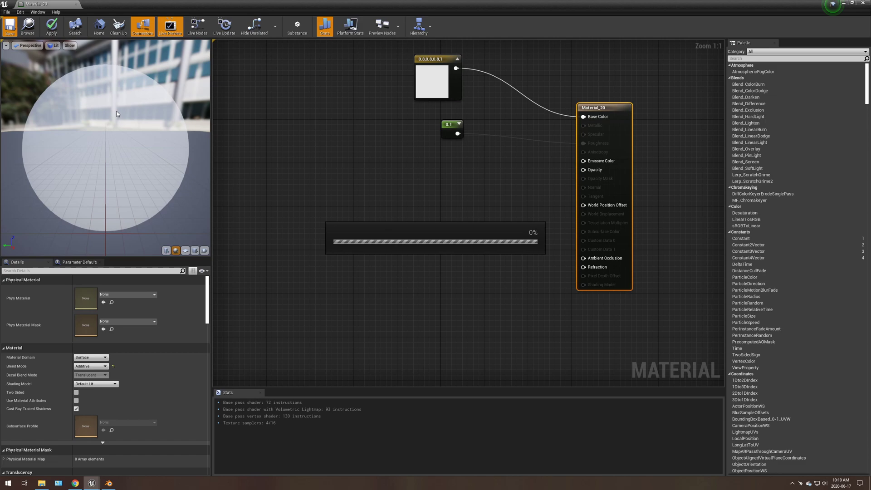
left_click(74, 4)
Undo the outward move of the Screen_Glass panel, and deselect it by selecting the ground plane
left_click_drag(389, 195, 454, 182, "alt")
key("ctrl+z")
left_click(510, 162)
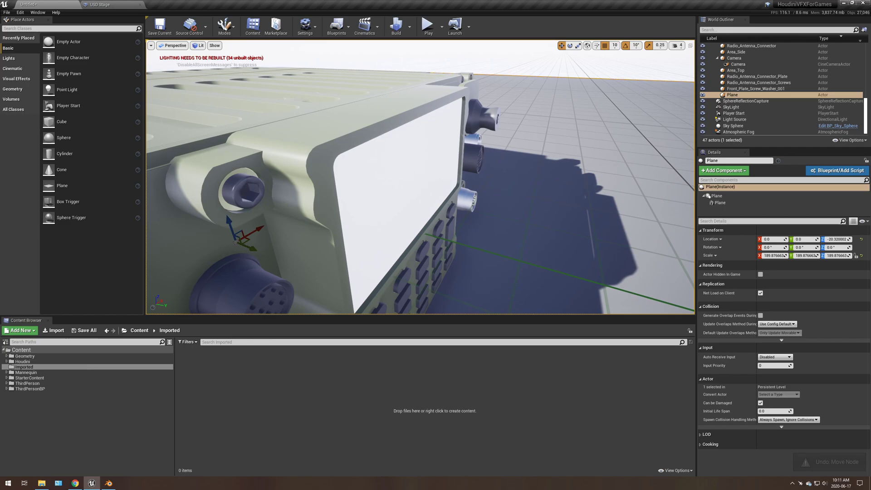
Examine the radio's front in the level and select the Data_Port connectors
right_click_drag(509, 163, 509, 162)
left_click_drag(509, 162, 488, 204, "alt")
scroll(494, 167, "down", 5)
scroll(385, 181, "up", 6)
scroll(386, 181, "down", 6)
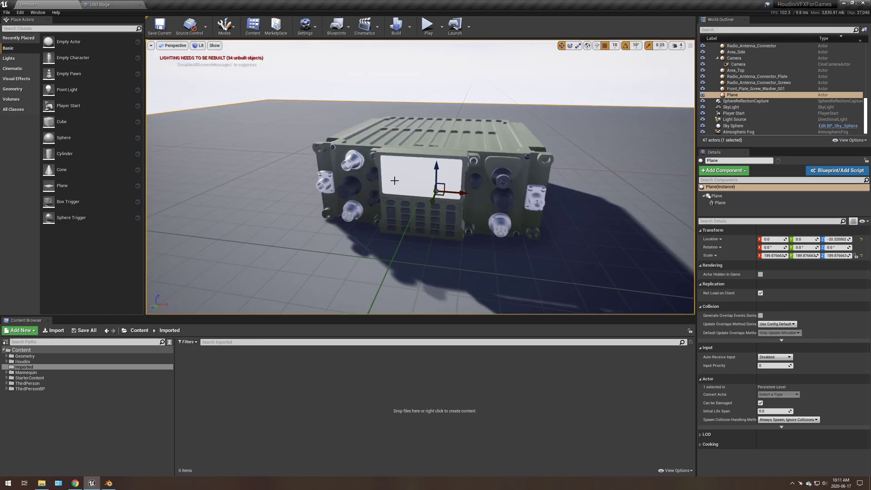
left_click(499, 203)
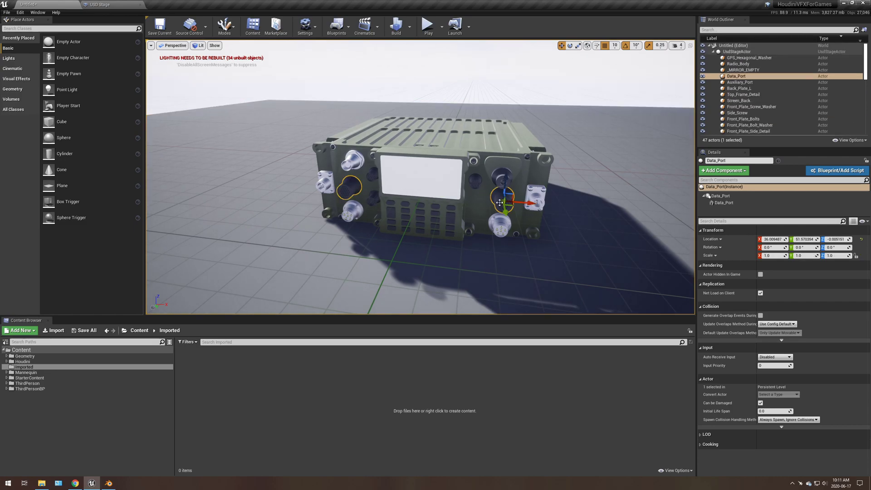
Switch to Blender, select the Audio Port and frame the whole radio from the front
left_click(110, 483)
middle_click_drag(386, 330, 323, 301, "alt")
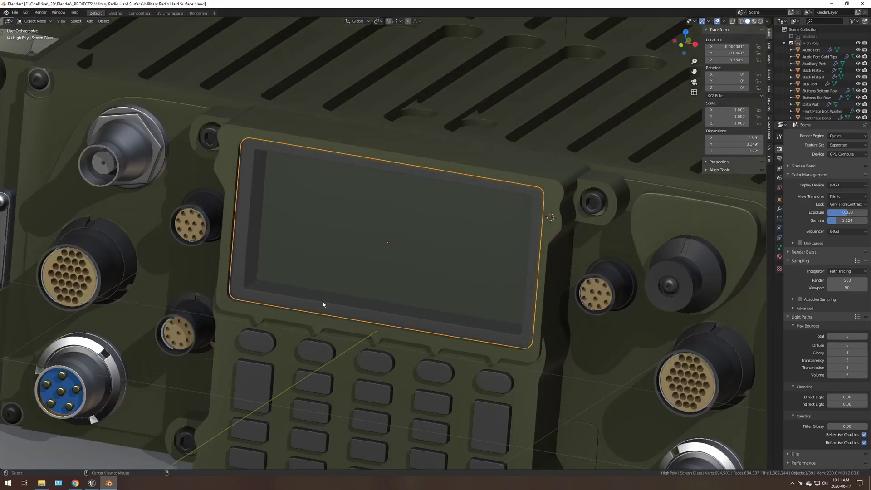
left_click(52, 444)
key("Home")
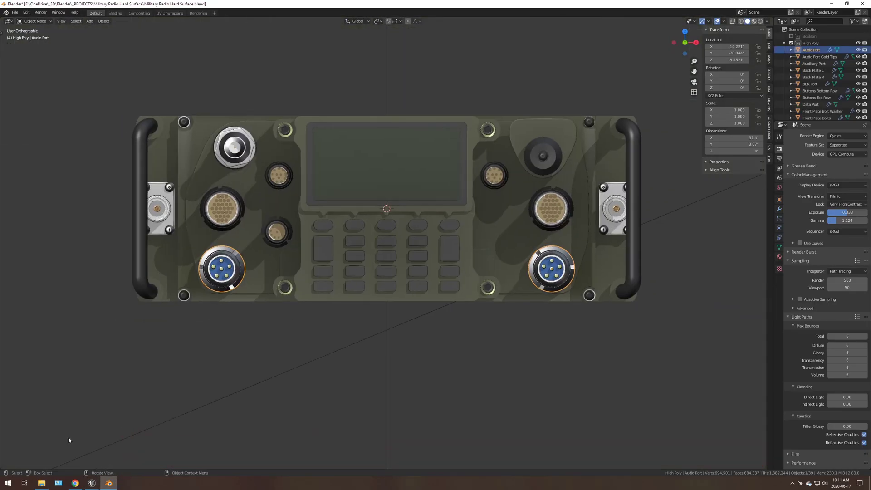
Orbit to the Audio Port and look through its Metal Matte, Plastic Blue and Plastic Orange materials
scroll(237, 224, "up", 1)
middle_click_drag(238, 240, 213, 269)
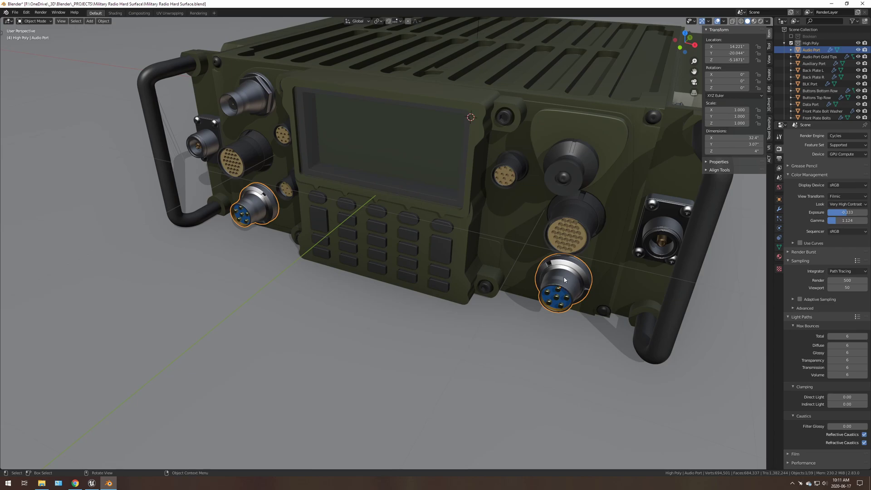
left_click(778, 256)
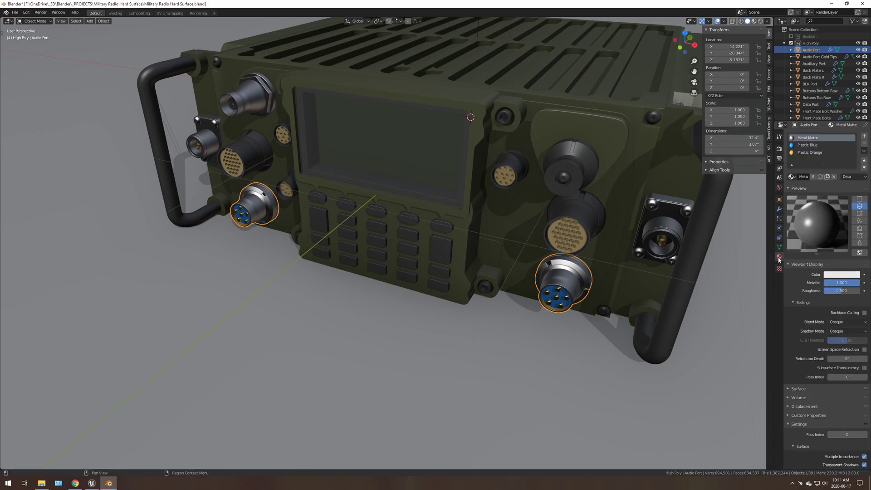
left_click(811, 145)
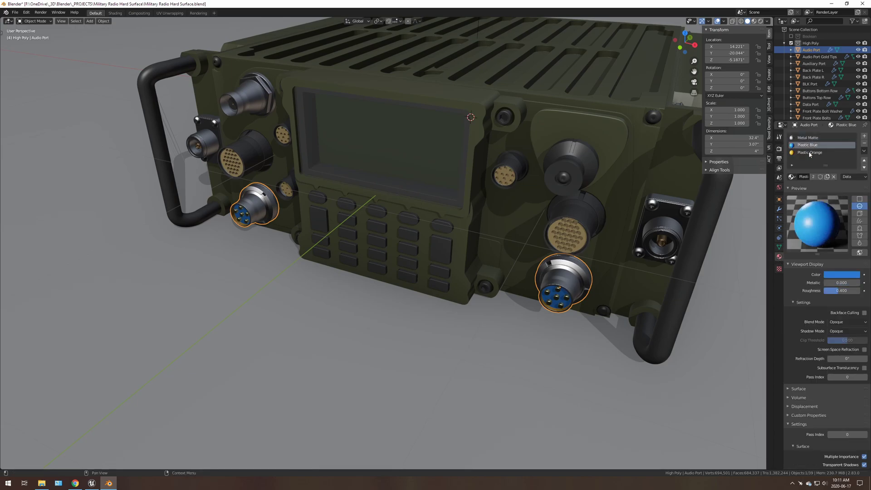
left_click(808, 152)
Switch to Unreal Engine, select the Audio_Port connectors in the level and bring them into close view
left_click(92, 483)
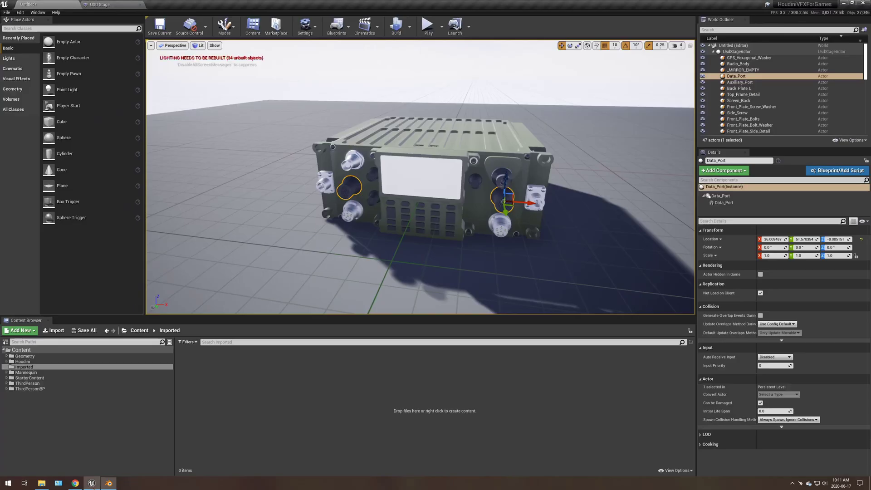
left_click(496, 227)
key("f")
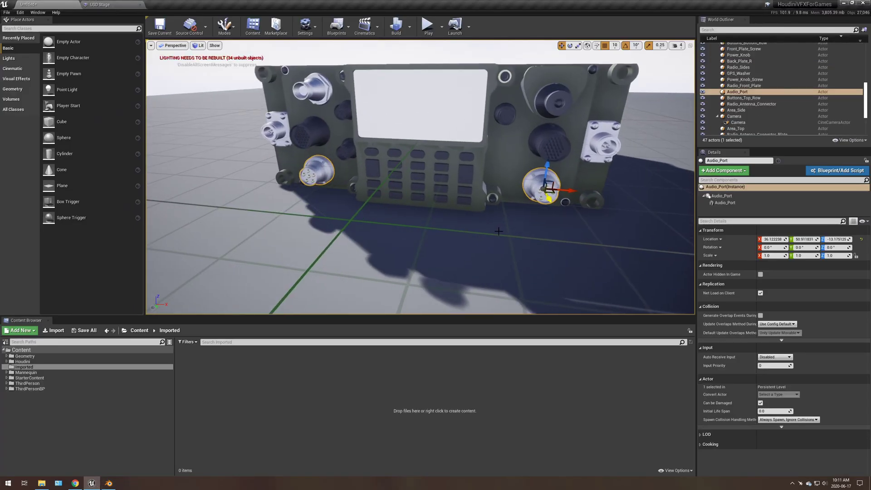
scroll(530, 190, "down", 3)
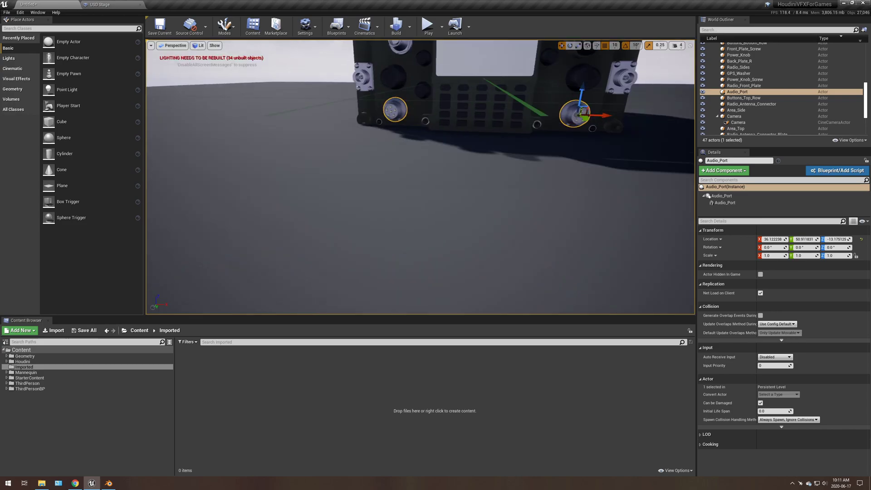
mouse_move(470, 179)
right_mouse_down()
mouse_move(470, 154)
mouse_move(536, 159)
mouse_move(535, 149)
mouse_move(470, 179)
right_mouse_up()
key("f")
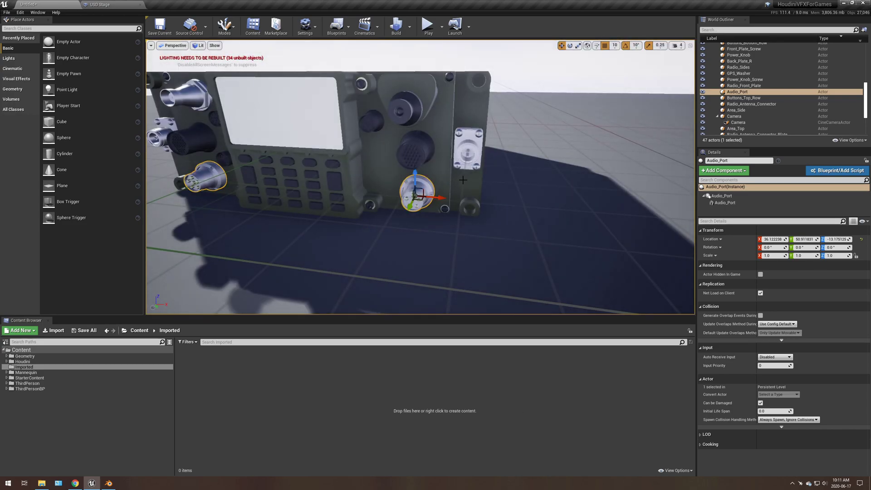
Set the viewport camera speed to 1
left_click(677, 45)
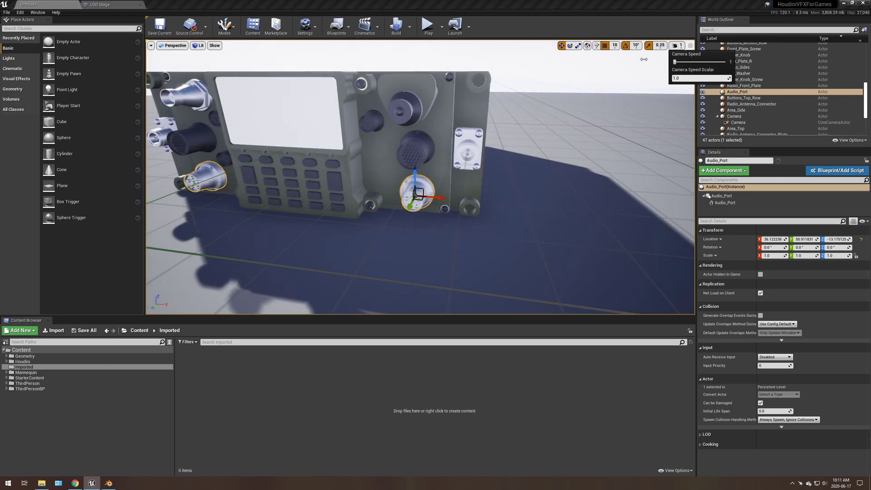
left_click(643, 60)
scroll(436, 192, "up", 3)
scroll(436, 192, "down", 3)
View the Audio_Port connector from the radio's side and select its mesh component to check the assigned material
left_click_drag(436, 192, 344, 191, "alt")
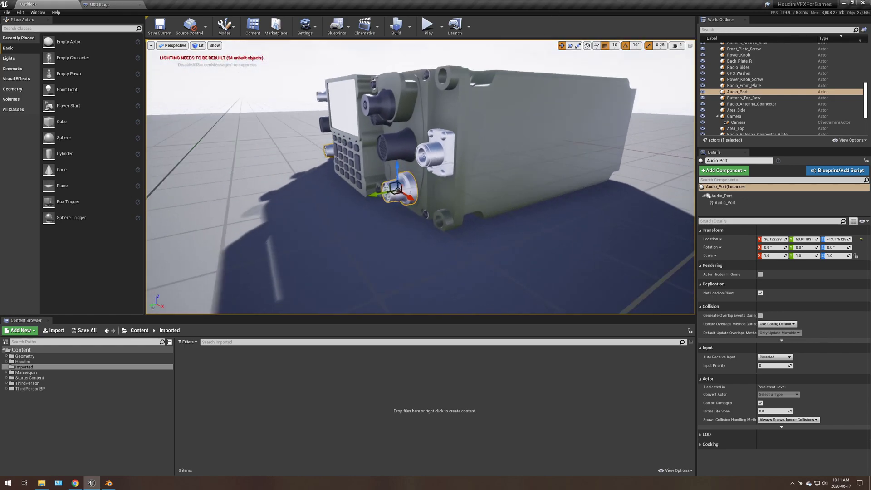
left_click_drag(481, 182, 467, 195)
left_click(725, 202)
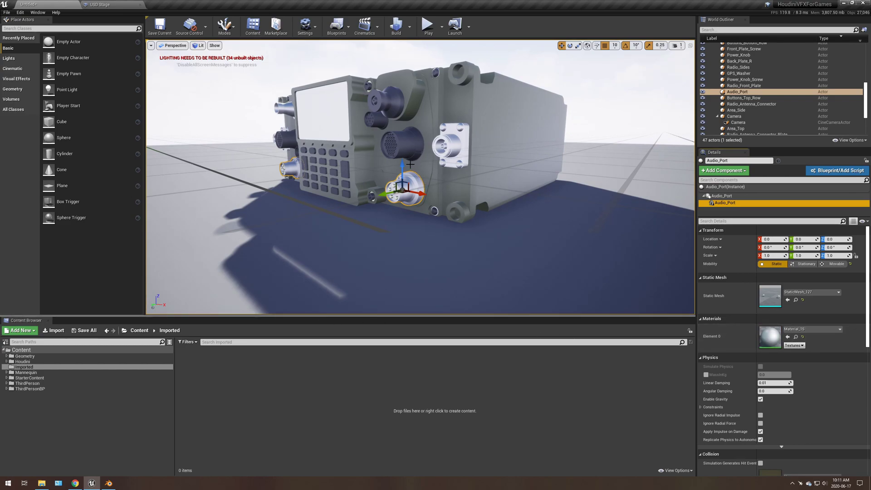
Switch to Blender, examine the Audio Port's mesh up close in Edit Mode and check its gold tips' material
left_click(115, 482)
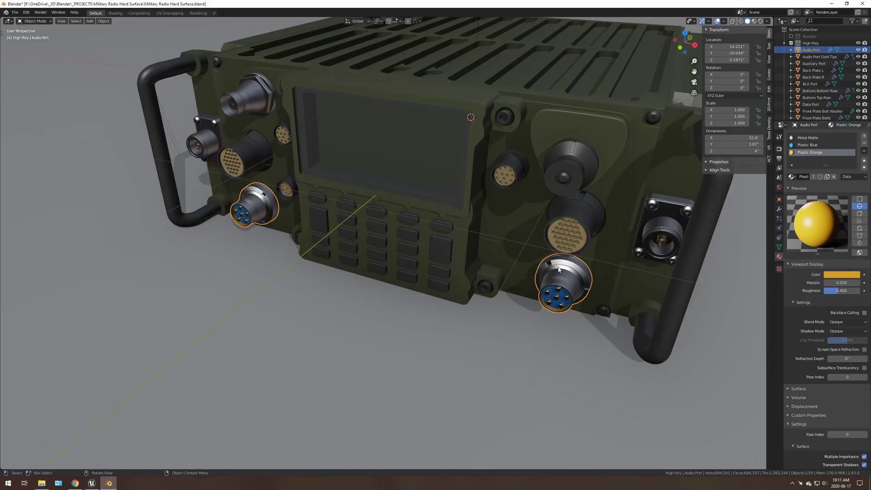
key("Tab")
key("a")
key("KP_Decimal")
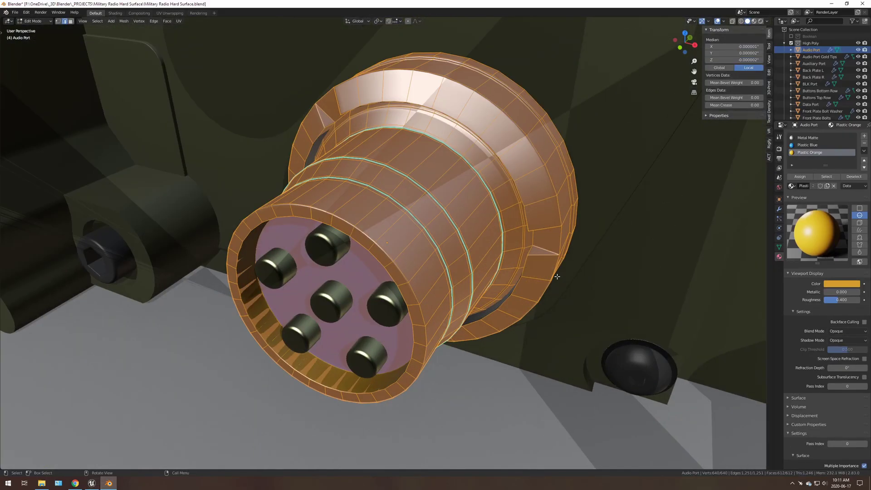
key("Tab")
left_click(328, 244)
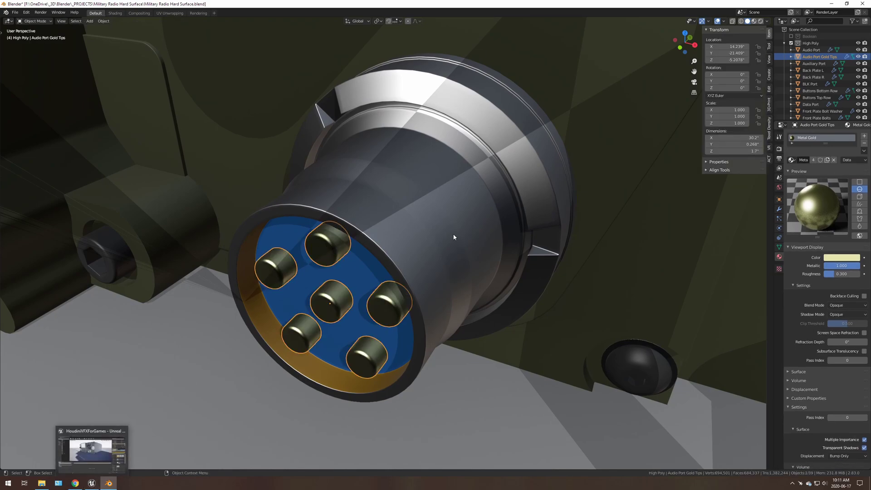
left_click(398, 177)
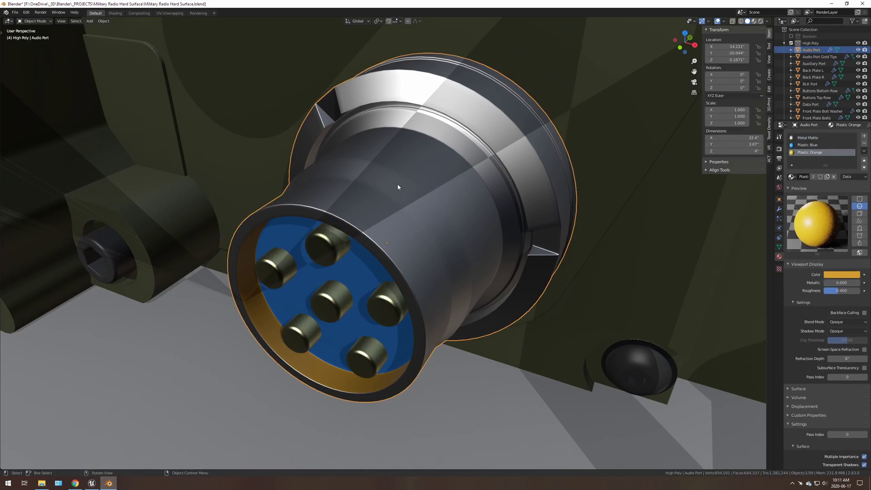
Select only the Audio Port faces assigned to Plastic Blue and view them from the front
key("Tab")
key("alt+a")
left_click(807, 145)
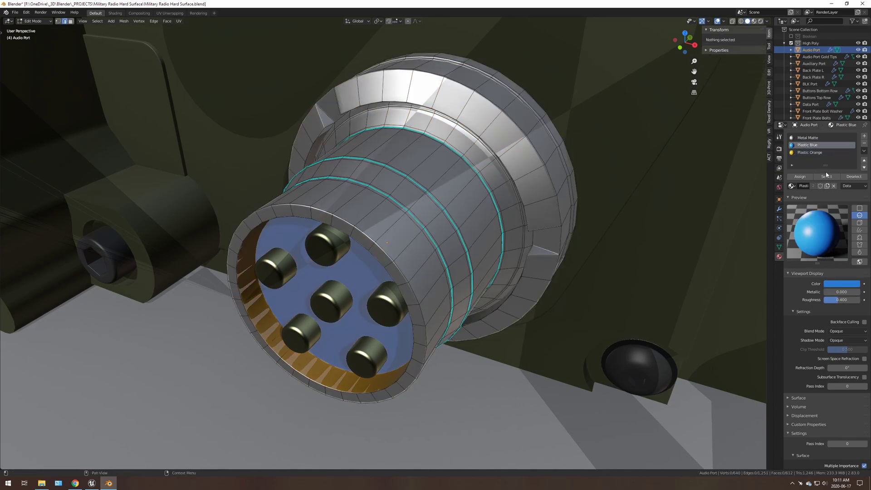
left_click(826, 177)
middle_click_drag(345, 272, 304, 267)
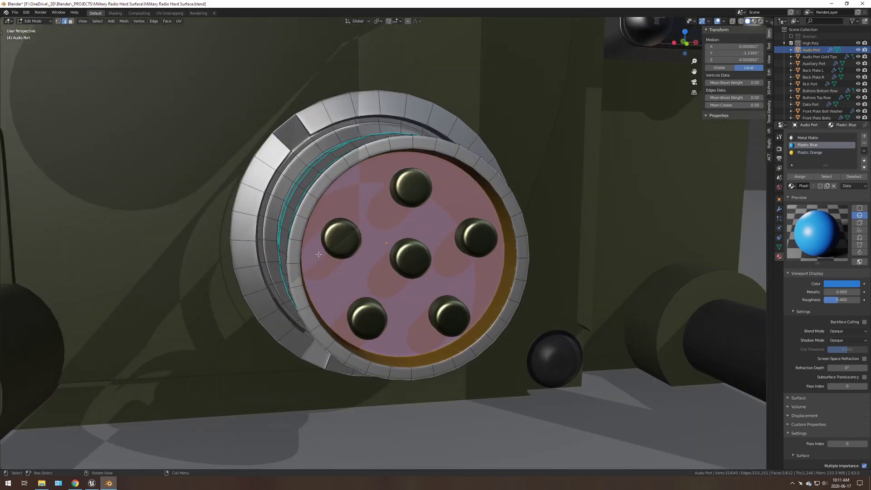
Select the Audio Port's whole mesh, check the Separate options and return to Object Mode
key("a")
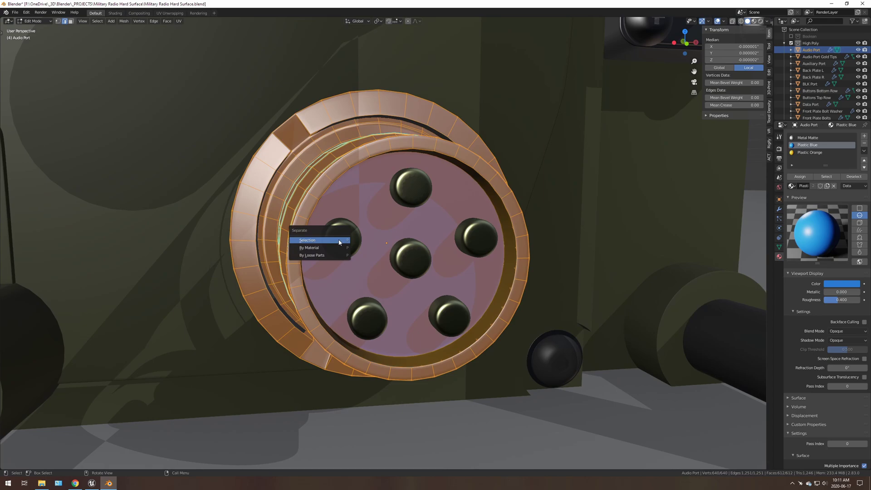
left_click(321, 255)
key("Tab")
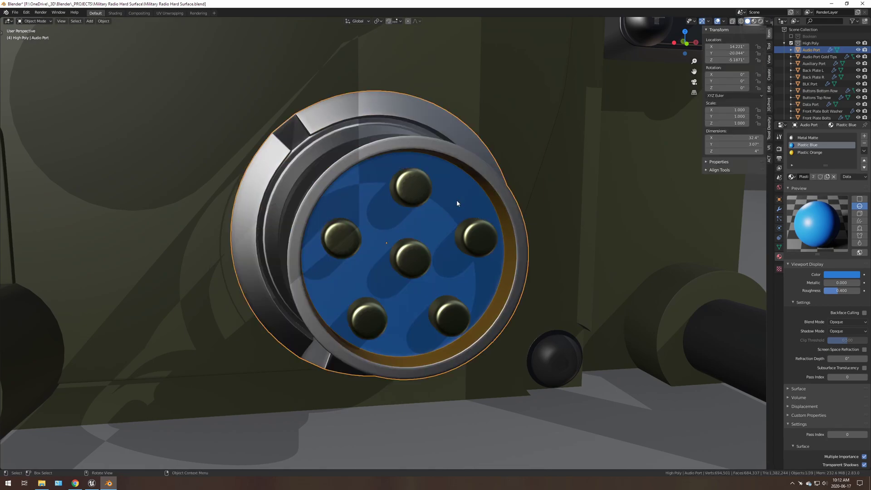
middle_click_drag(457, 203, 425, 221)
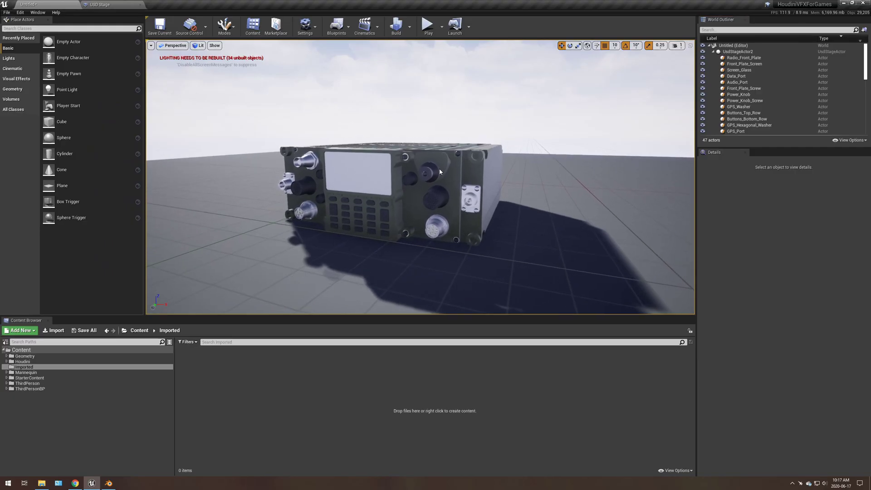
Look over the radio's front and top in the Unreal Engine level
scroll(426, 173, "up", 5)
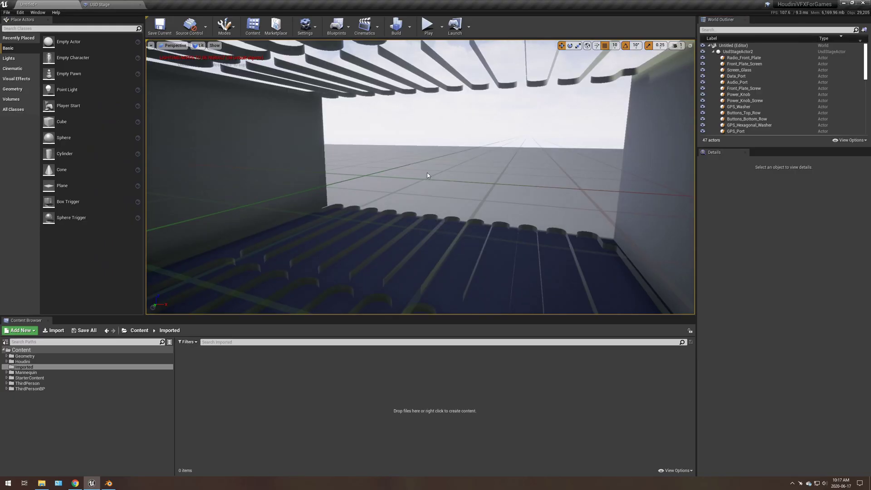
scroll(426, 173, "down", 5)
mouse_move(376, 162)
left_mouse_down("alt")
mouse_move(376, 218)
mouse_move(376, 162)
left_mouse_up("alt")
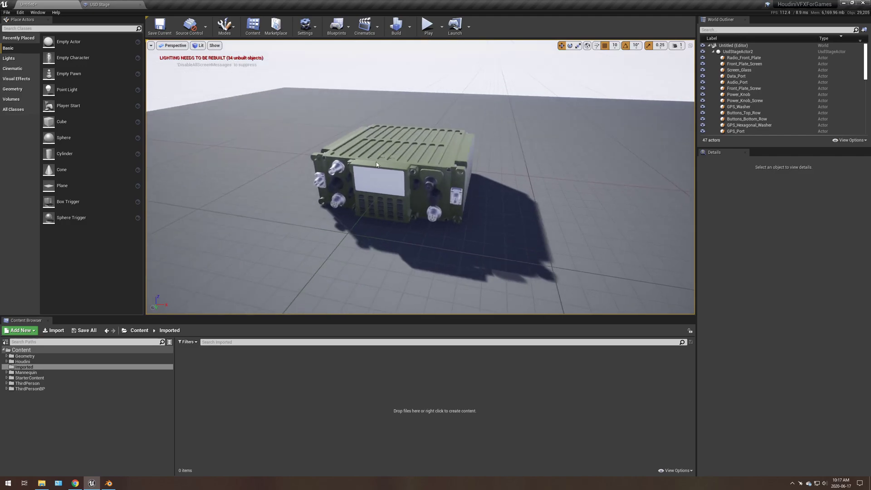
Check the USD Stage's file options and return to the level
left_click(107, 5)
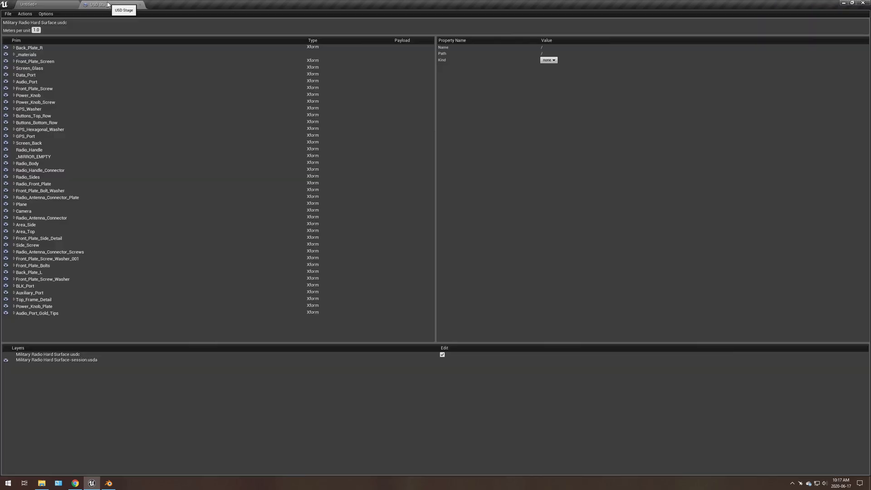
left_click(8, 14)
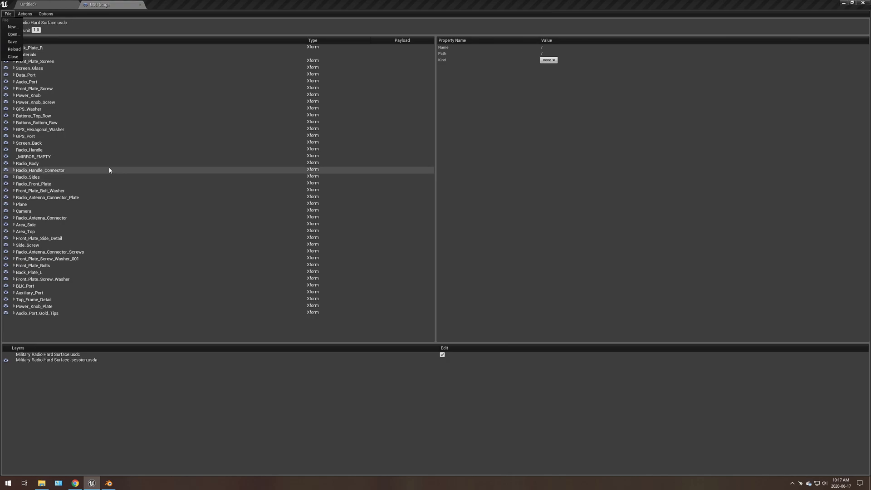
left_click(61, 8)
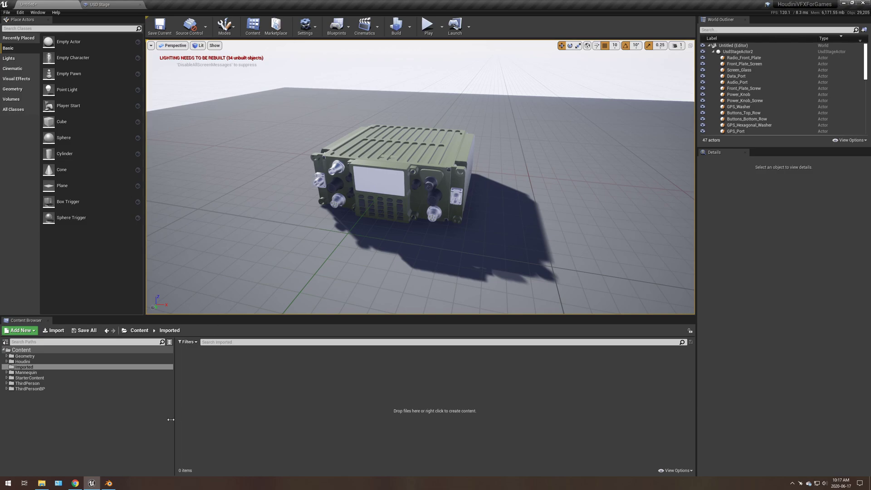
Switch to Blender, inset the side face of Radio Sides by about 2.9 inches and extrude it outward about 11.3 inches
left_click(109, 482)
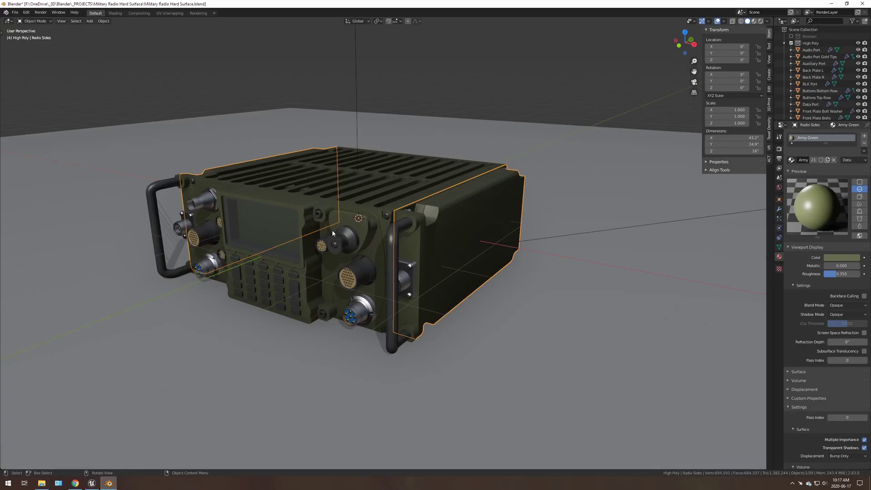
middle_click_drag(489, 219, 470, 249)
key("Tab")
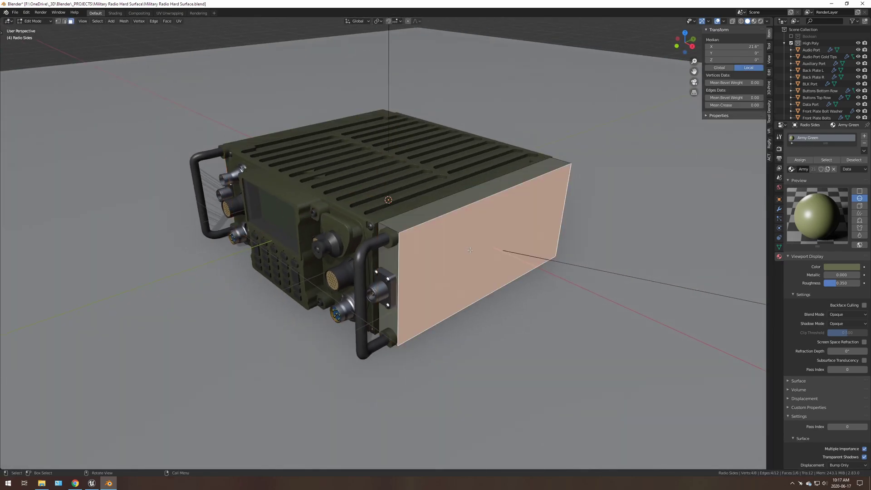
key("i")
left_click(567, 208)
middle_click_drag(567, 208, 544, 216)
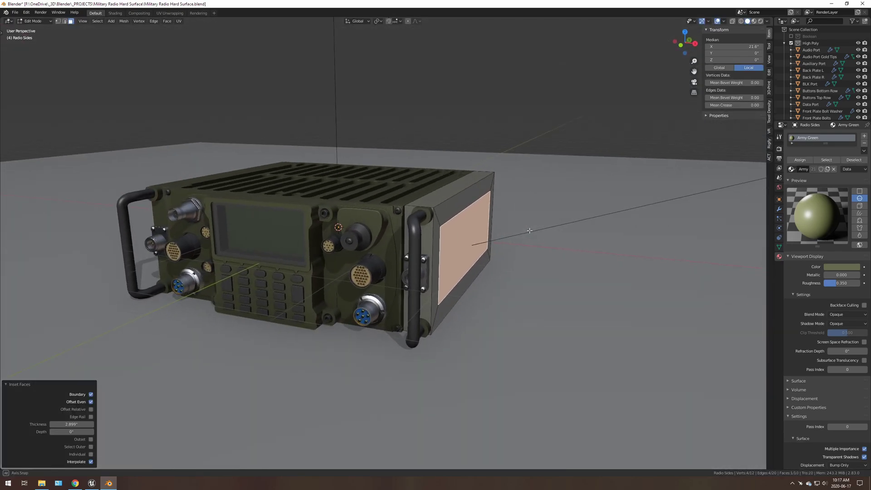
key("e")
left_click(546, 219)
Bevel the outer end of the extruded side block with 6 segments and return to Object Mode
key("ctrl+b")
scroll(590, 214, "up", 5)
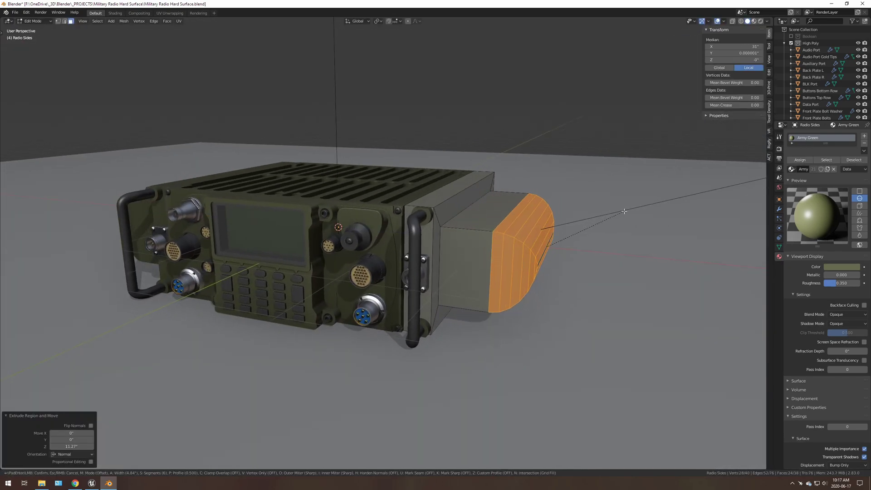
left_click(625, 210)
key("ctrl+z")
key("ctrl+b")
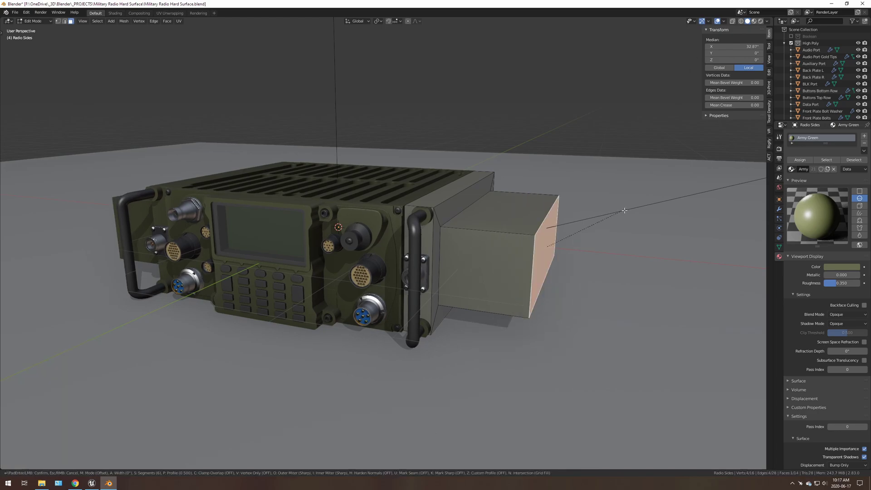
left_click(645, 207)
key("Tab")
Select all objects and export them as USD, overwriting Military Radio Hard Surface.usdc in the USD folder
key("a")
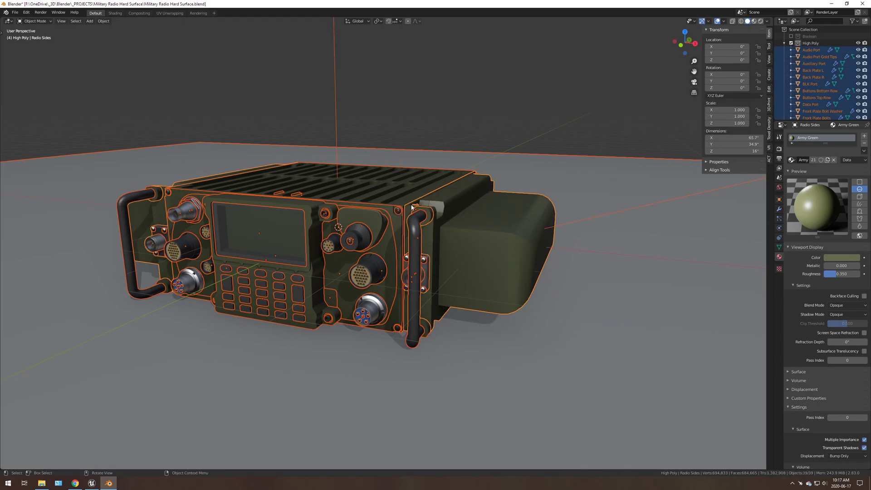
key("F4")
mouse_move(390, 196)
left_click(422, 209)
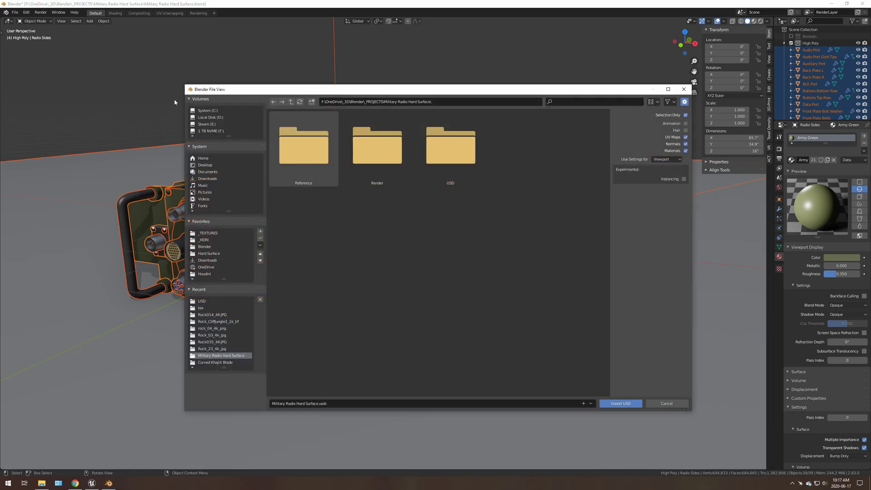
double_click(441, 142)
double_click(321, 151)
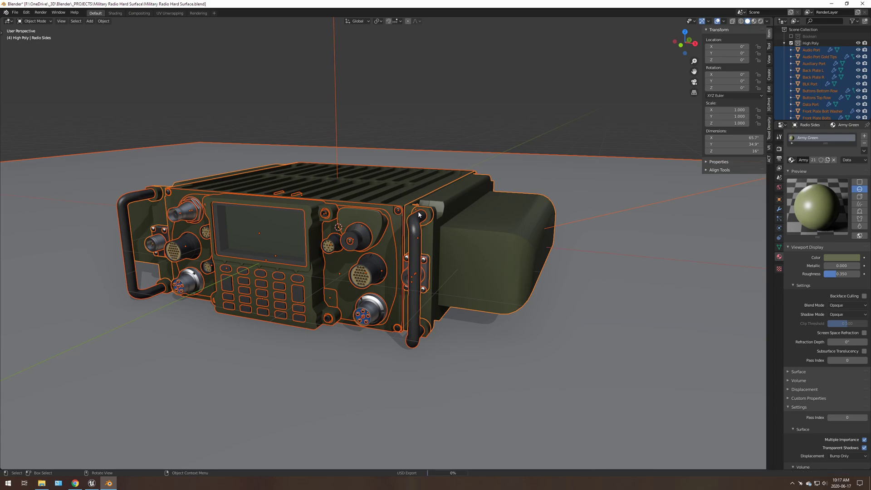
Switch to Unreal Engine and reload the Military Radio Hard Surface.usdc stage
left_click(91, 483)
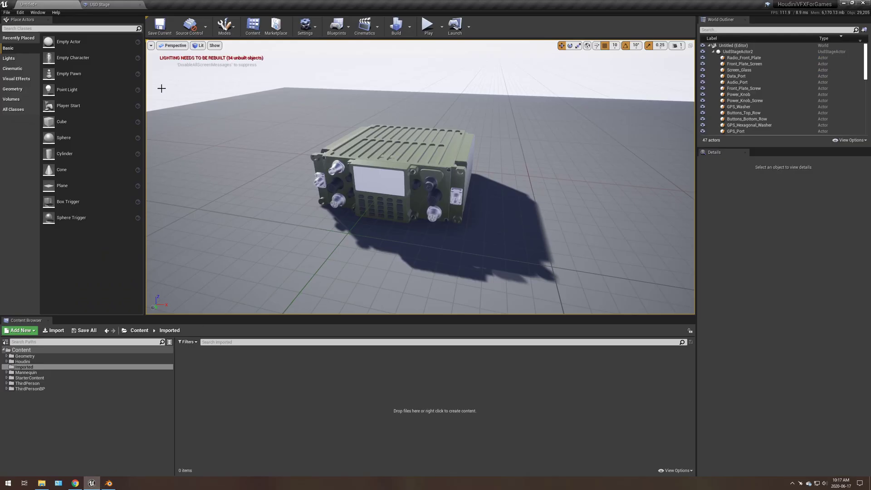
left_click(113, 9)
left_click(9, 14)
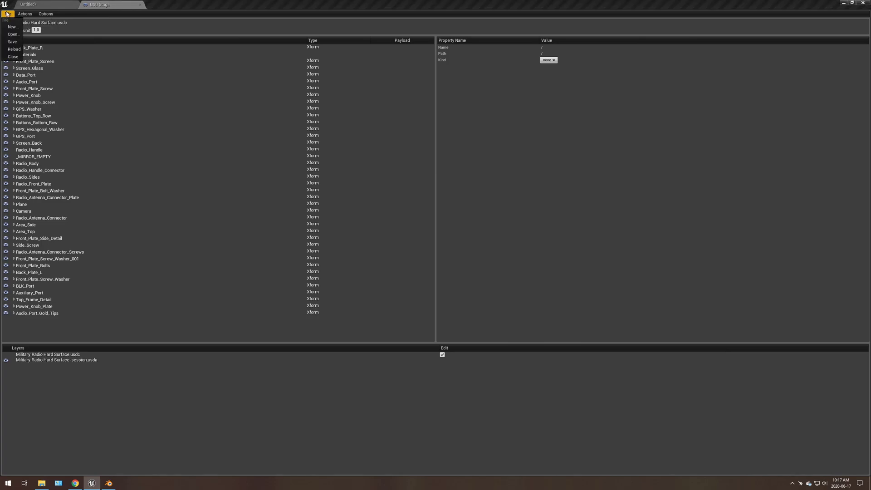
left_click(14, 49)
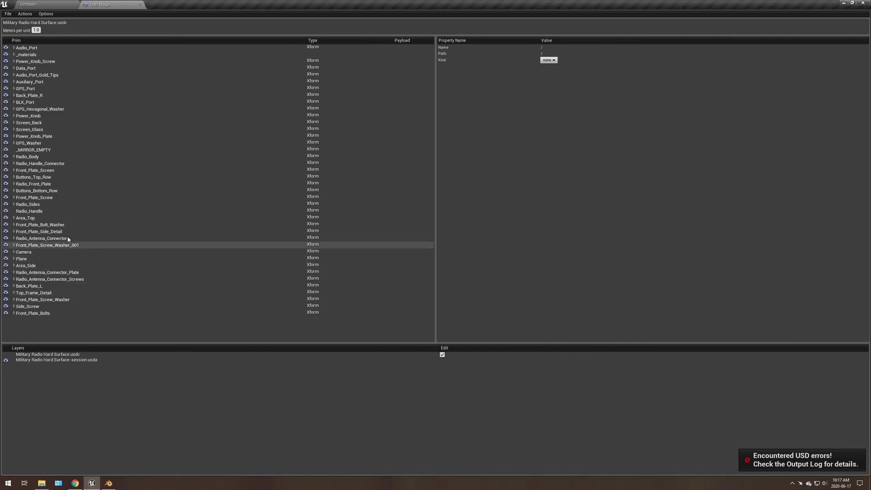
Return to the level and delete the UsdStageActor2 actor together with its radio objects
left_click(36, 30)
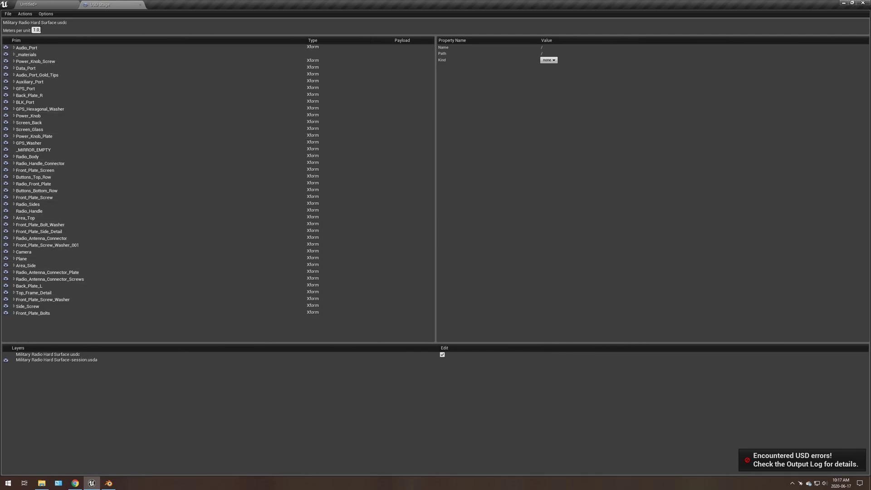
left_click(46, 6)
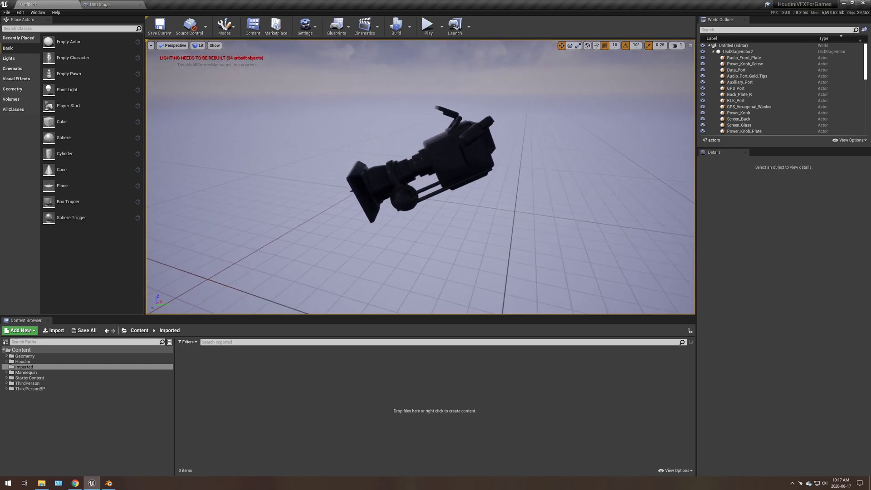
left_click_drag(435, 173, 354, 172, "alt")
left_click(427, 158)
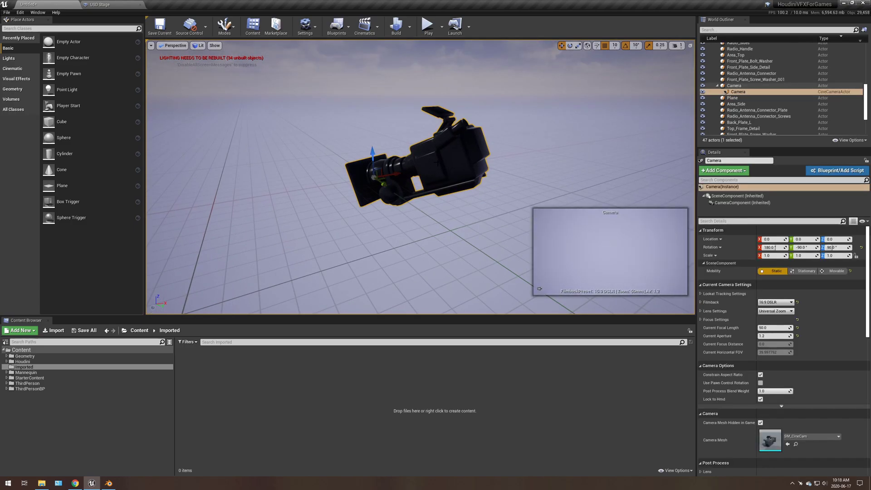
scroll(731, 73, "up", 6)
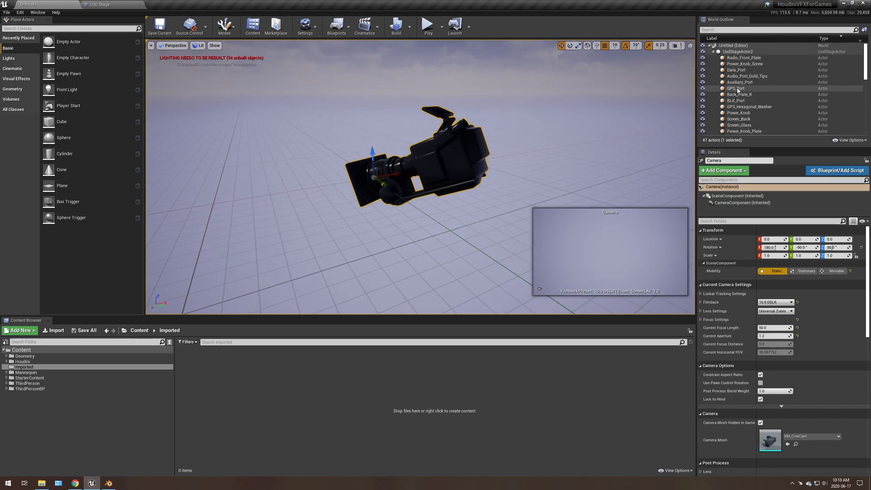
left_click(730, 52)
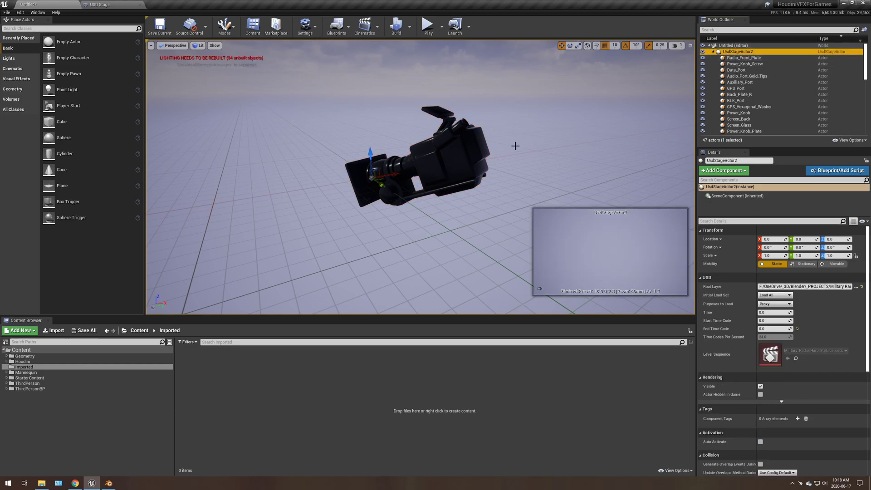
key("Delete")
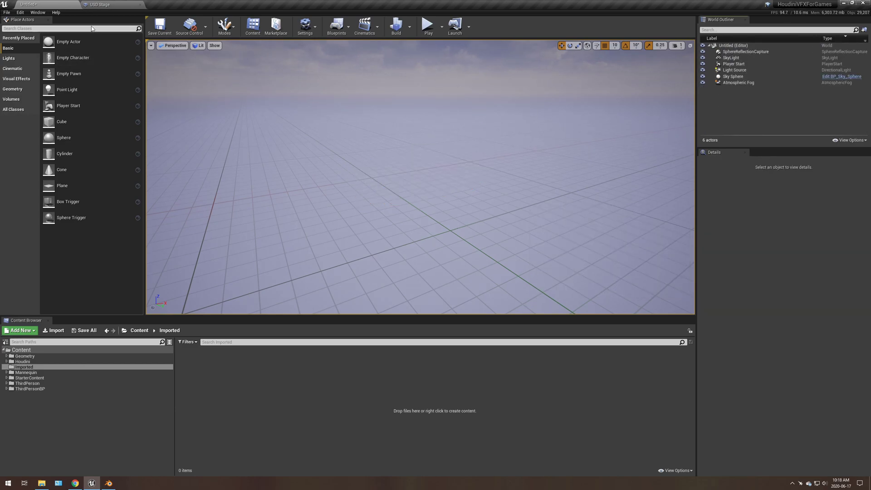
Open Military Radio Hard Surface.usdc in the USD Stage and set its meters per unit to 1
left_click(101, 5)
left_click(8, 13)
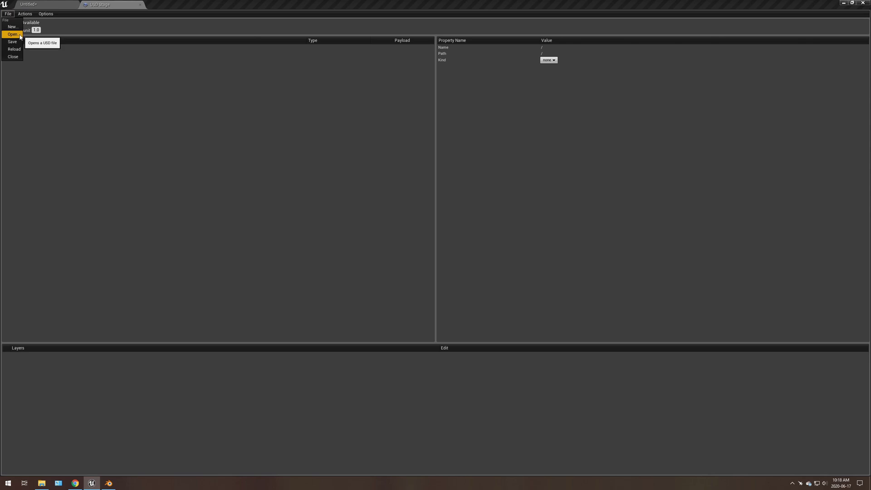
left_click(13, 34)
double_click(139, 51)
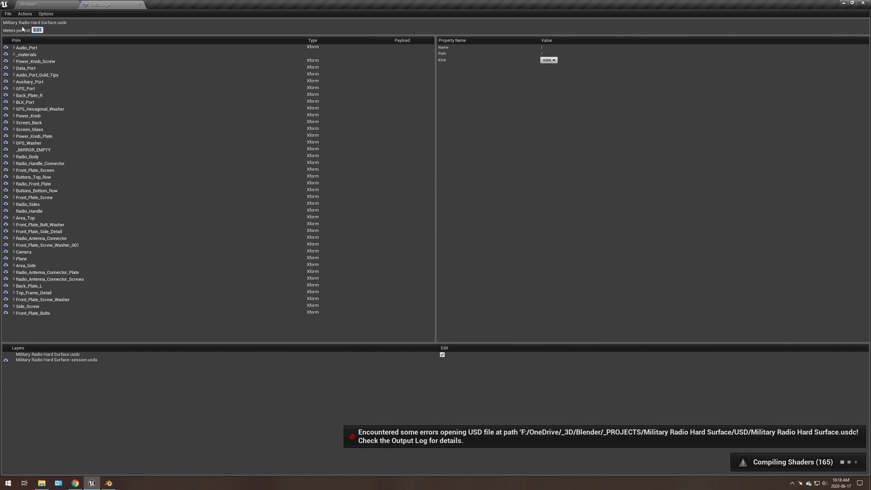
type("1")
key("Return")
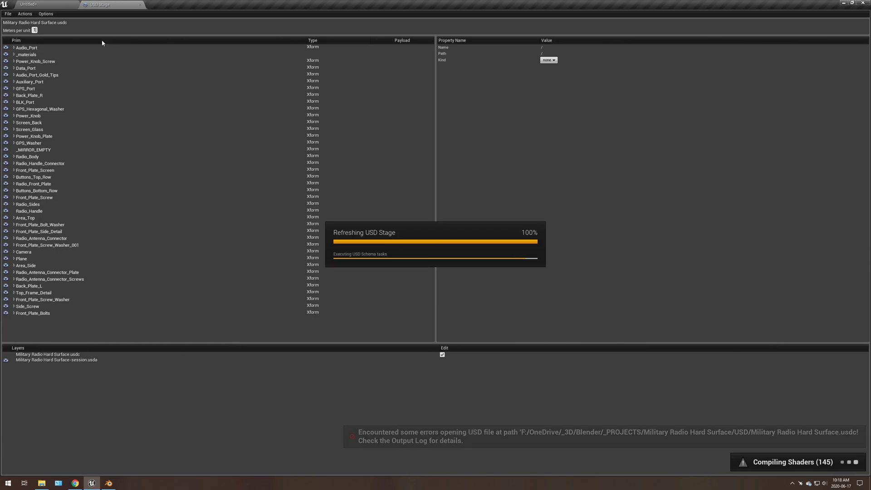
Examine the reopened radio in the level from several angles, including its front connectors, materials and extruded side blocks
left_click(53, 5)
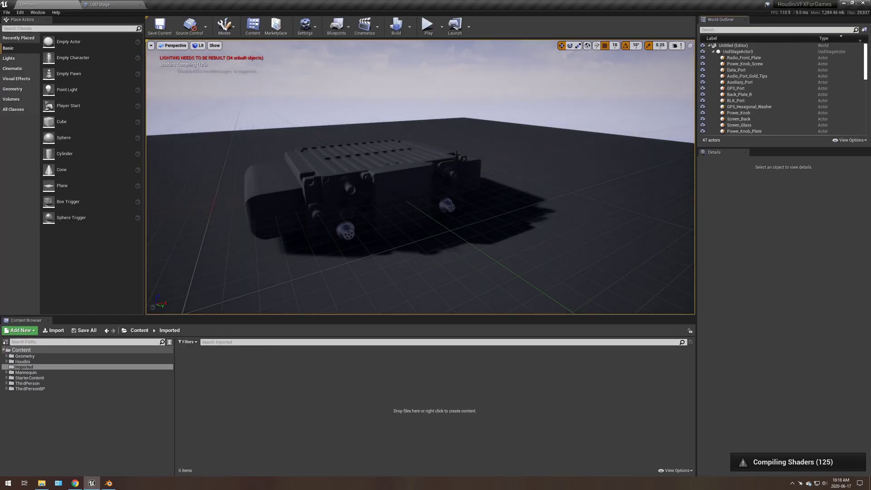
left_click_drag(418, 161, 491, 178, "alt")
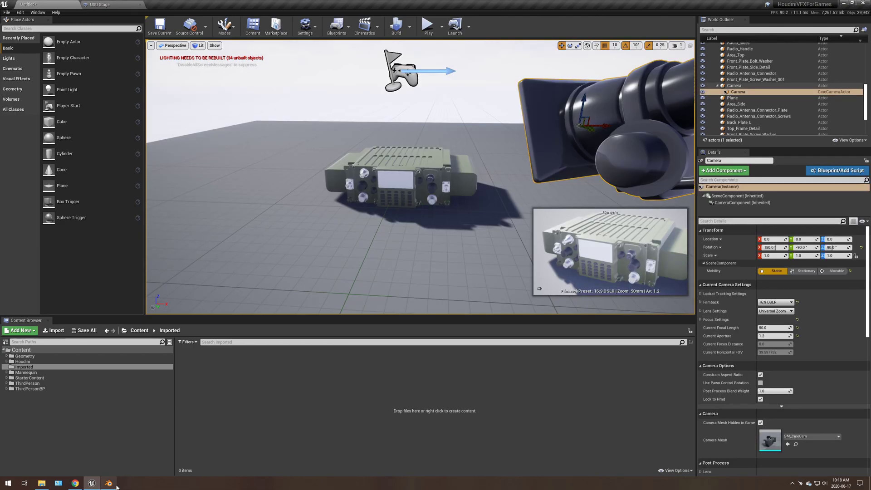
scroll(422, 167, "up", 5)
mouse_move(376, 171)
left_mouse_down("alt")
mouse_move(304, 174)
mouse_move(412, 156)
mouse_move(372, 170)
left_mouse_up("alt")
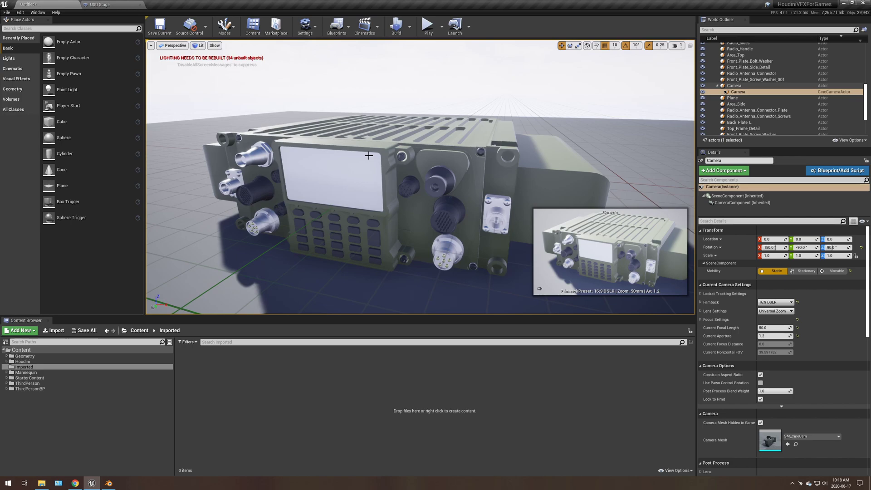
left_click(117, 4)
left_click(7, 14)
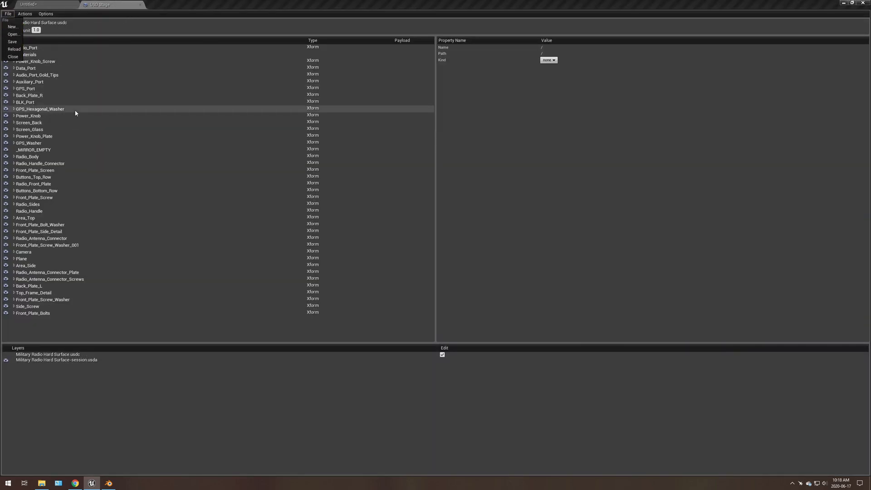
left_click(50, 4)
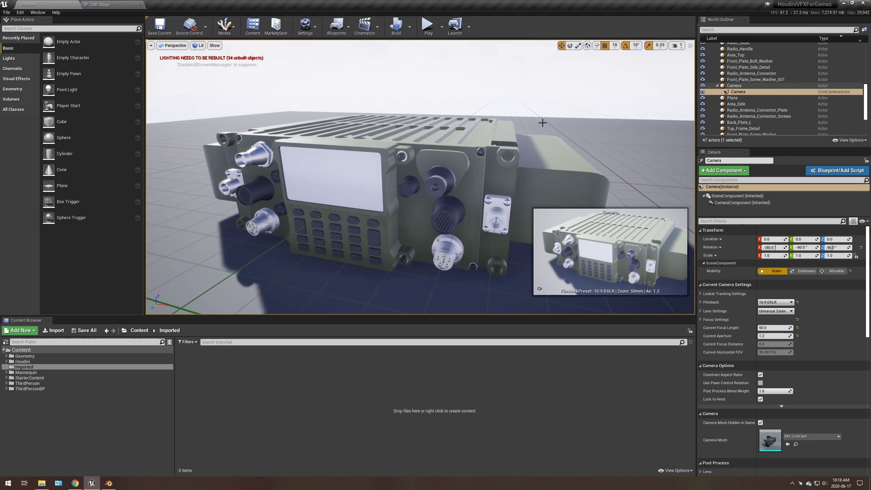
left_click_drag(439, 171, 412, 205, "alt")
right_click_drag(439, 171, 439, 171)
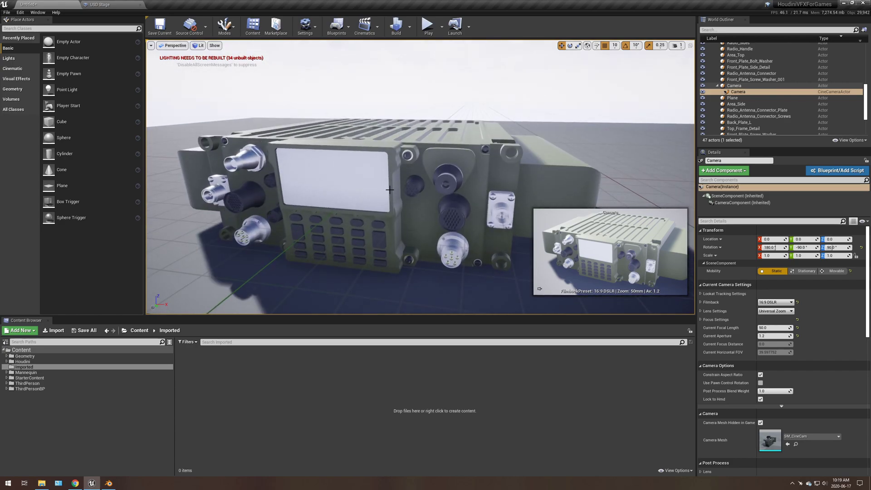
right_click_drag(386, 192, 385, 184)
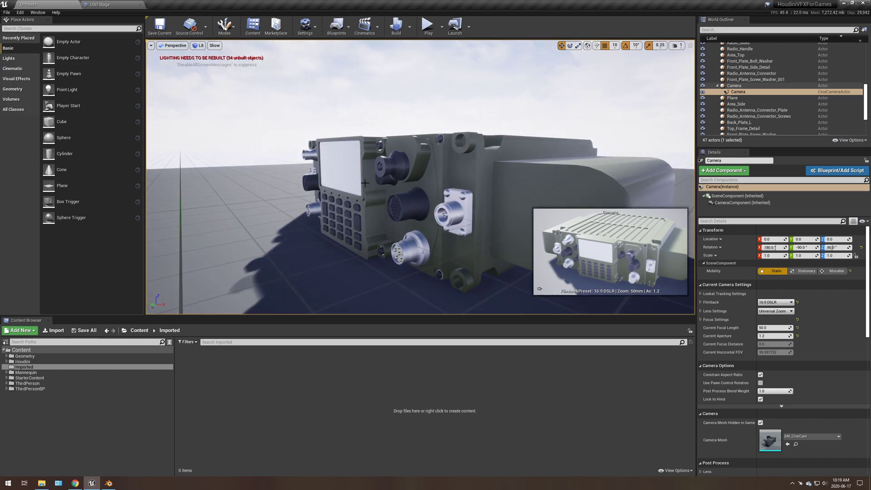
Switch to the browser, review the Universal Scene Description in UE4 documentation up to its introduction, and return to Unreal Engine
left_click(75, 483)
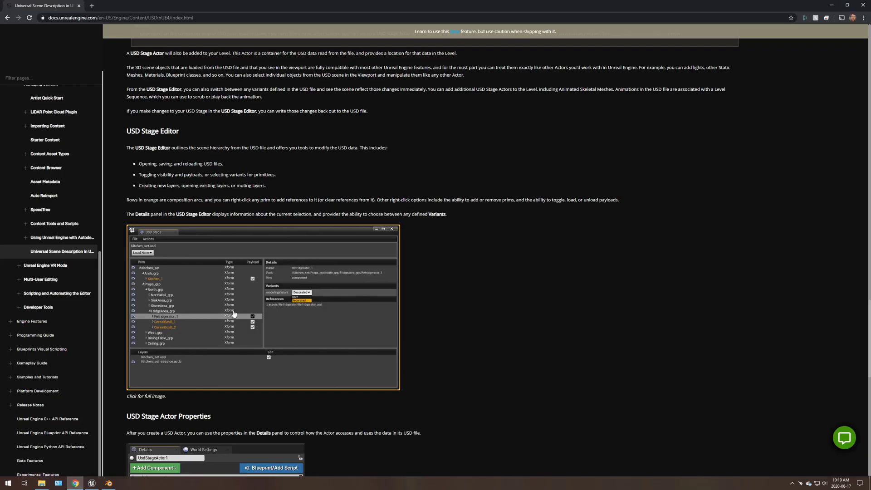
scroll(234, 304, "up", 3)
scroll(234, 304, "up", 10)
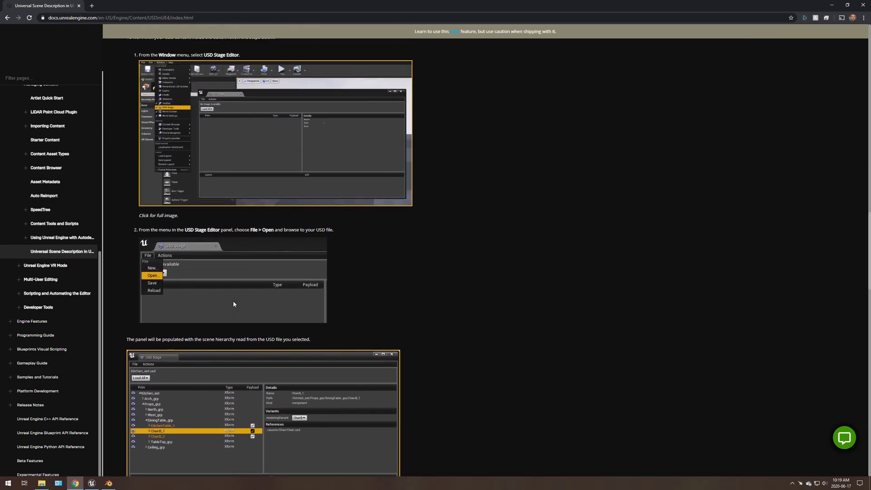
scroll(234, 304, "up", 4)
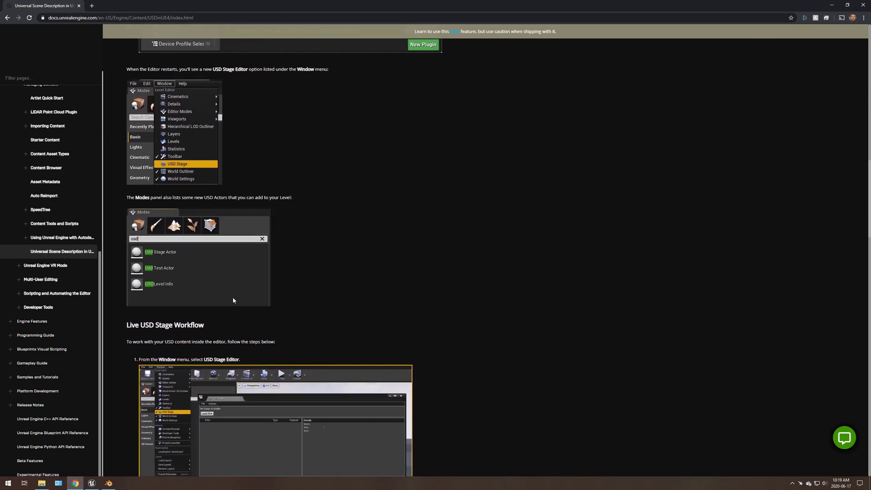
scroll(234, 300, "up", 10)
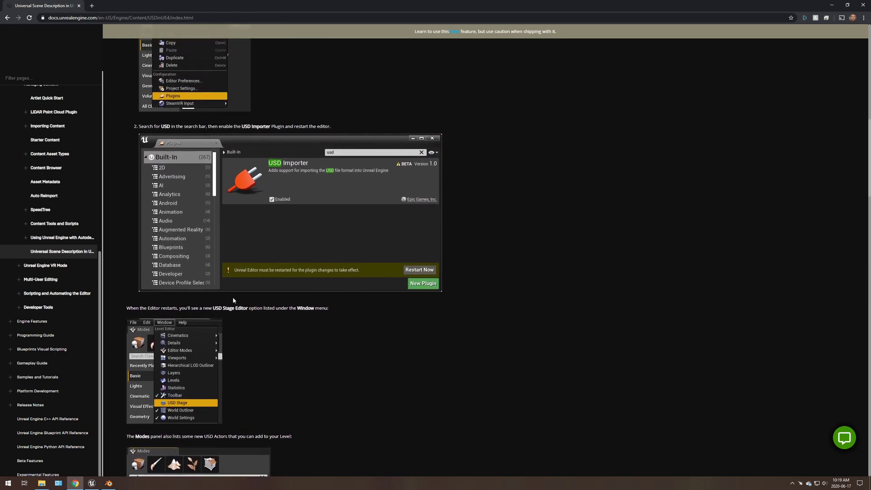
scroll(234, 299, "up", 6)
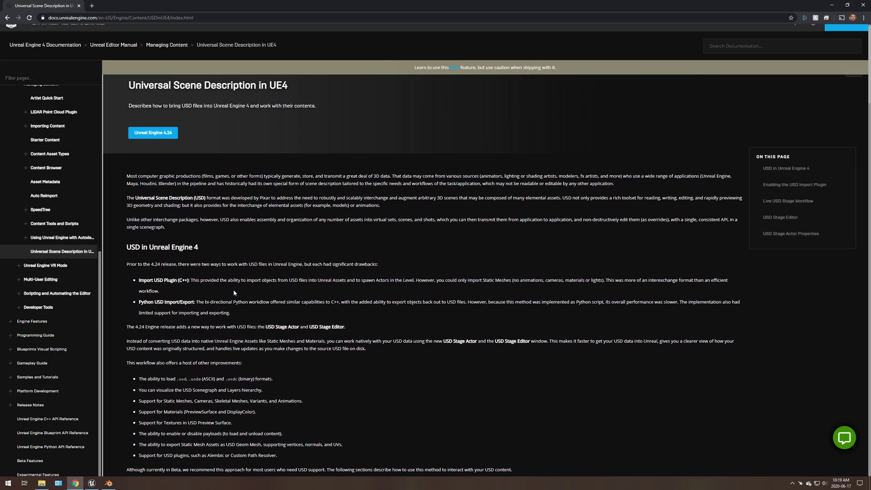
left_click(92, 483)
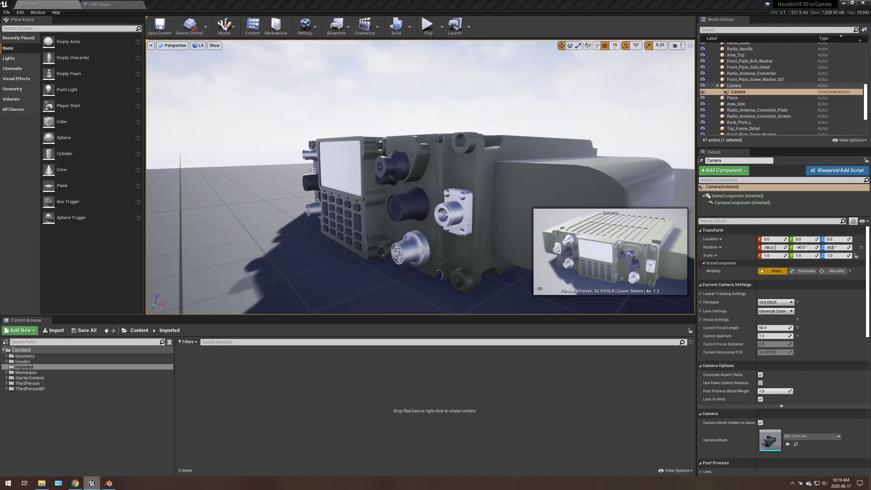